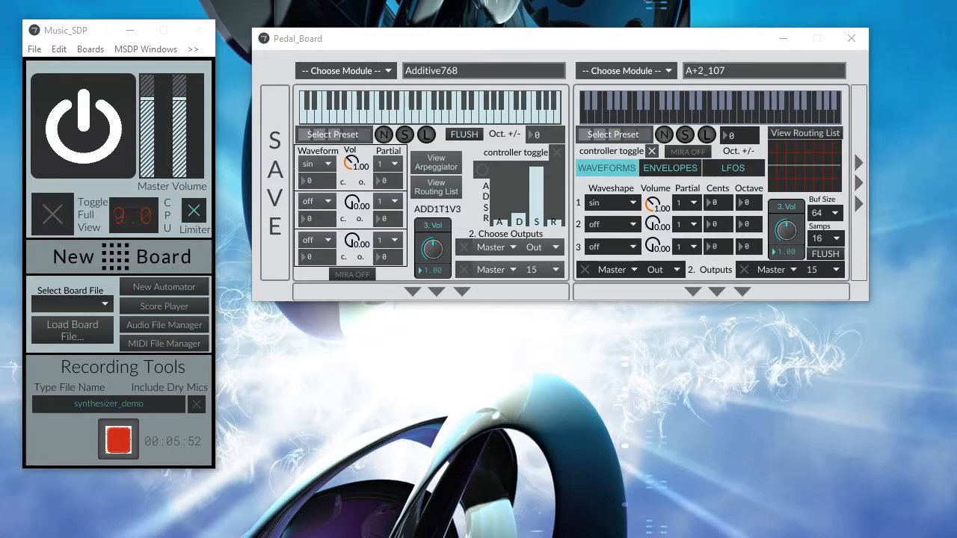
# Reposition the Pedal_Board window and browse the instrument modules available for the A+2 slot without choosing one.
pyautogui.moveTo(680, 43); pyautogui.dragTo(681, 58)
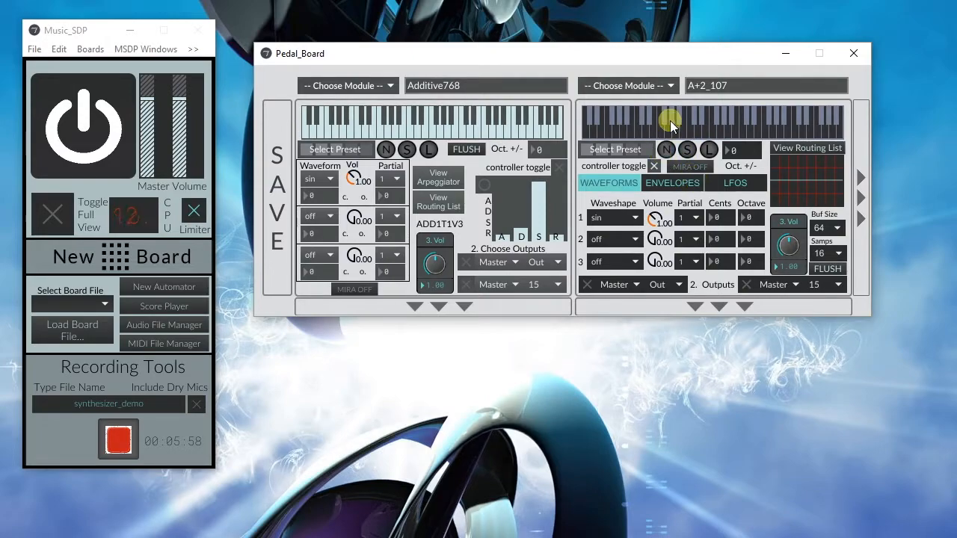
pyautogui.click(668, 85)
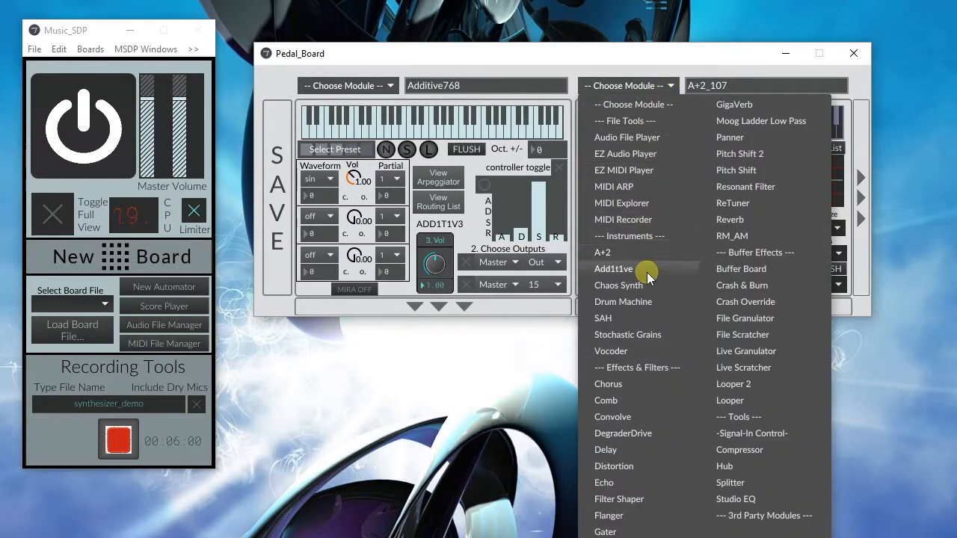
pyautogui.click(573, 68)
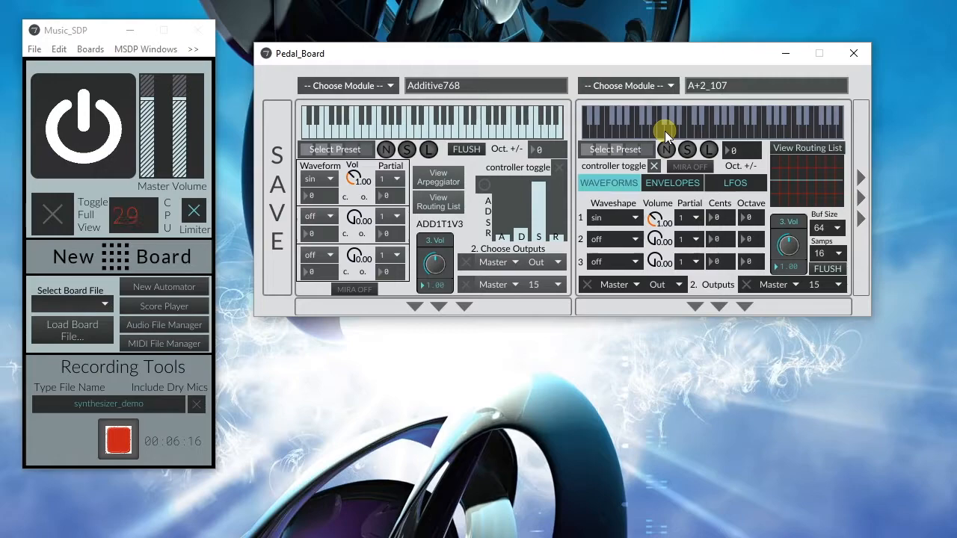
# View the A+2 module's envelope and LFO pages and return to its waveforms.
pyautogui.click(652, 187)
pyautogui.click(718, 183)
pyautogui.click(631, 185)
# Look at the Additive module's arpeggiator and move it out of the way.
pyautogui.click(438, 177)
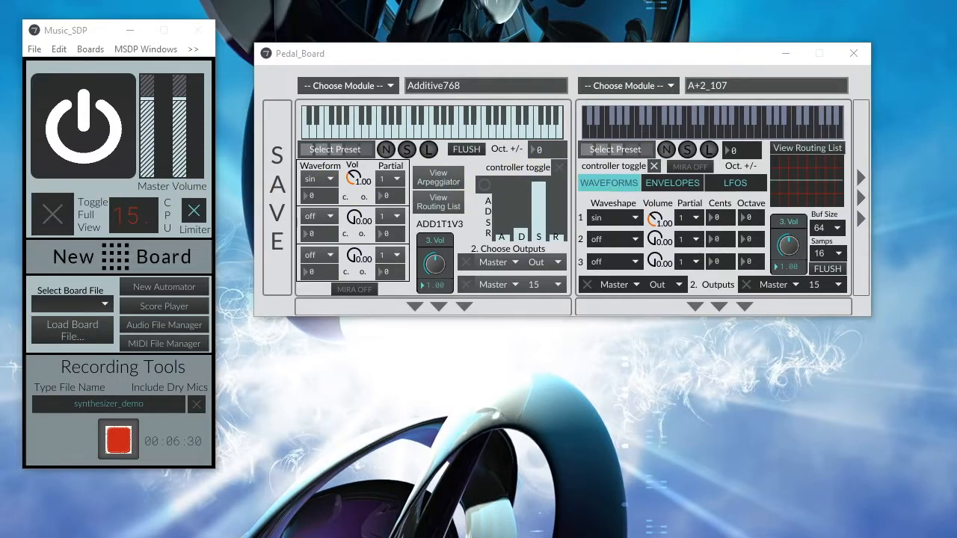
pyautogui.moveTo(485, 213); pyautogui.dragTo(609, 119)
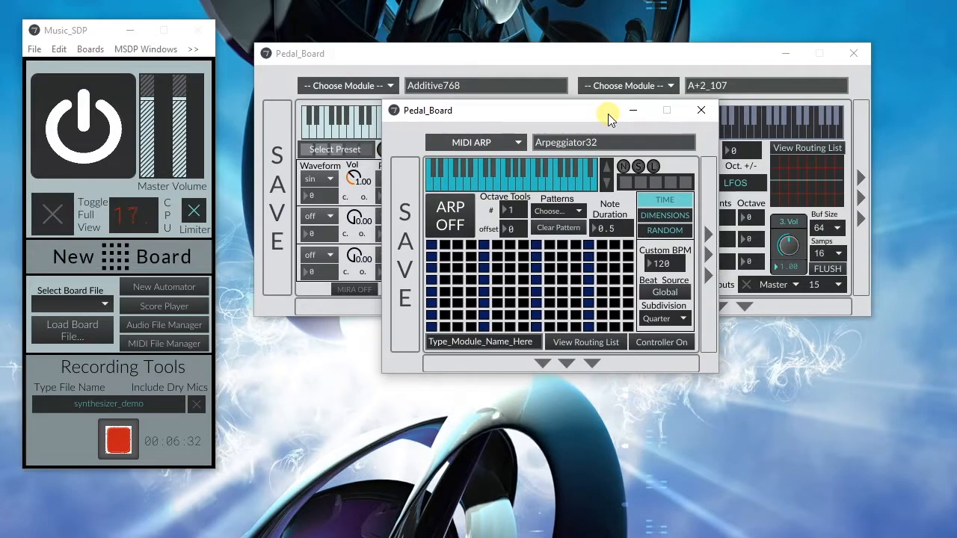
pyautogui.moveTo(610, 120); pyautogui.dragTo(0, 329)
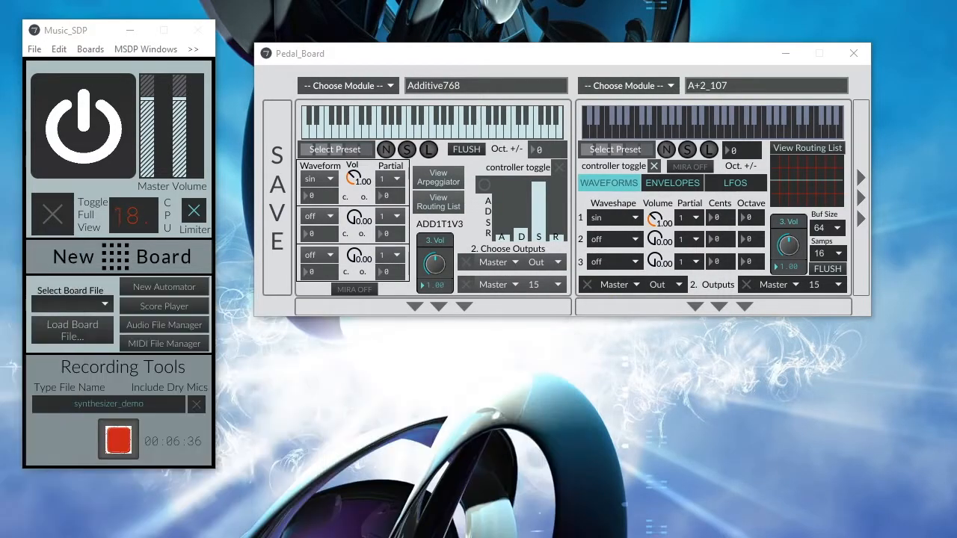
# Examine the amplitude and LFO envelopes and both LFOs' mode, rate and depth settings in the A+2 module.
pyautogui.click(679, 179)
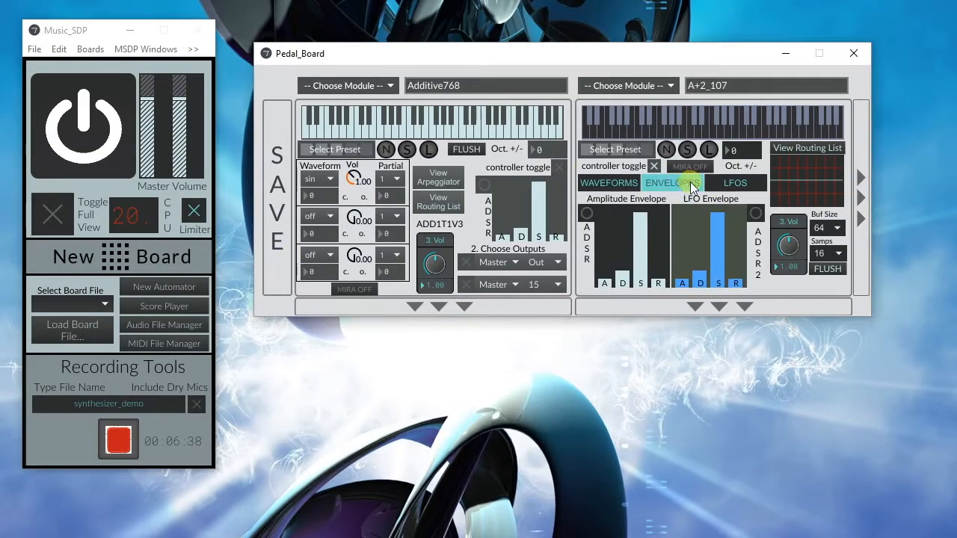
pyautogui.click(744, 182)
pyautogui.click(637, 185)
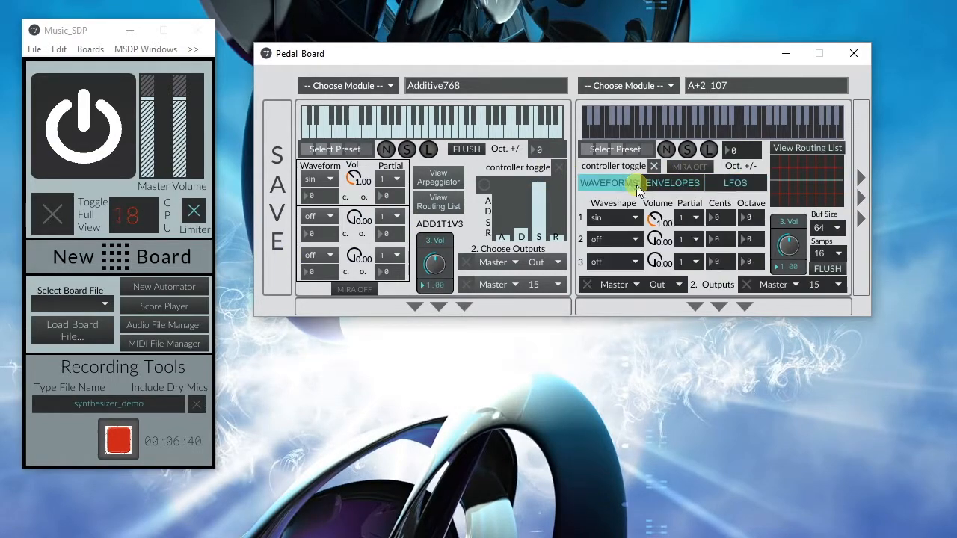
pyautogui.click(678, 184)
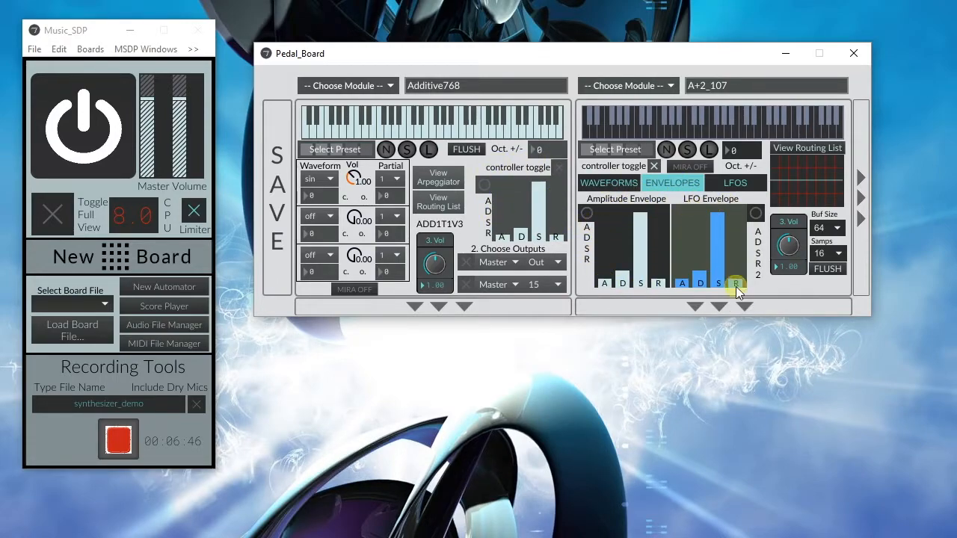
pyautogui.click(751, 186)
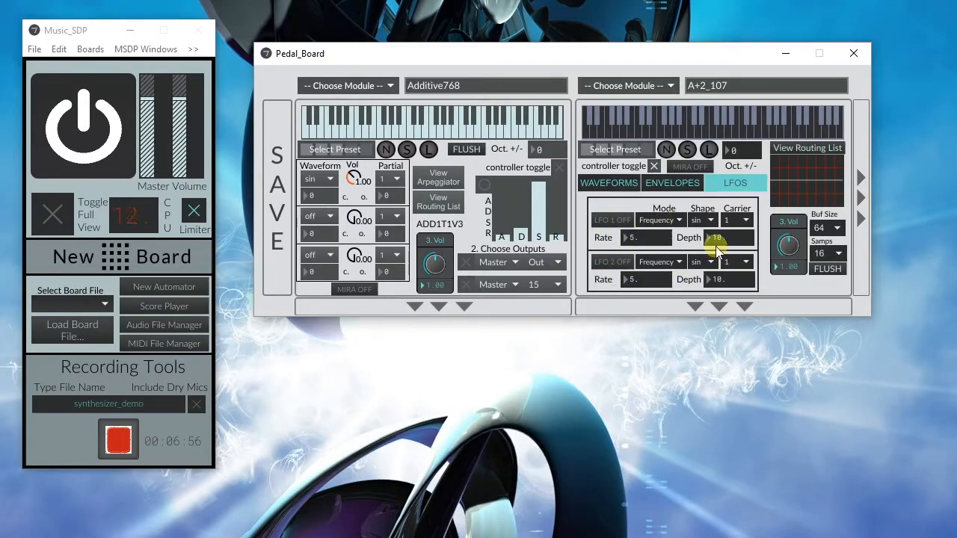
pyautogui.click(624, 183)
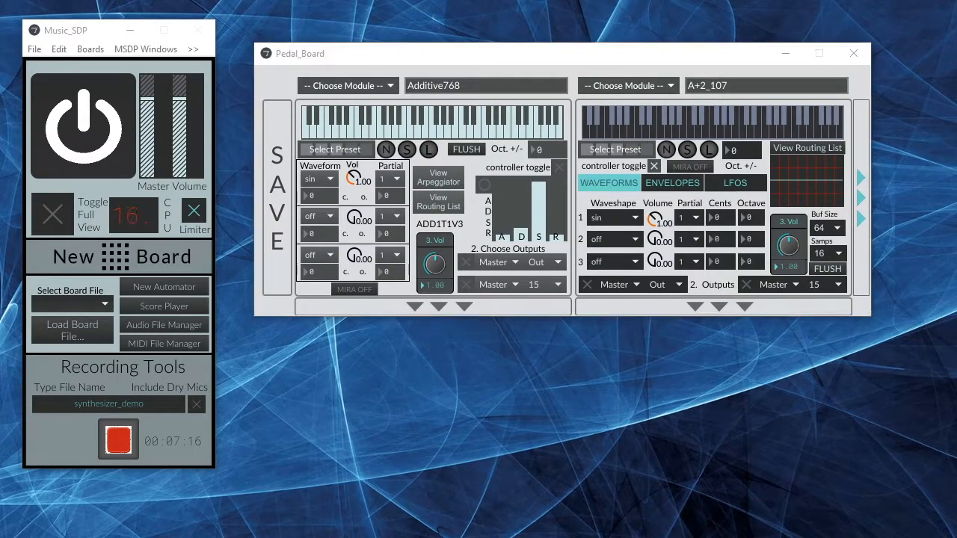
# Play test notes on the A+2 and Additive keyboards to compare the two synthesizers.
pyautogui.click(727, 132)
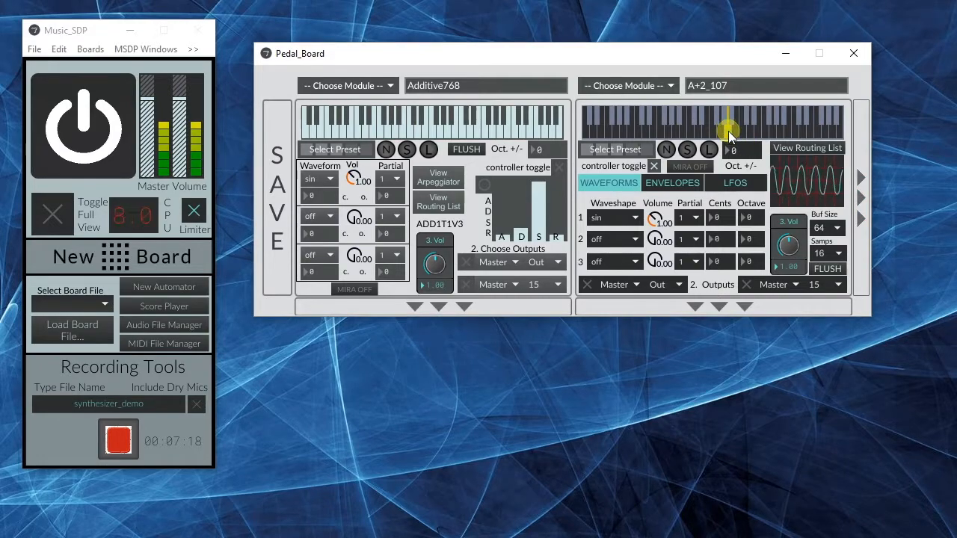
pyautogui.click(449, 132)
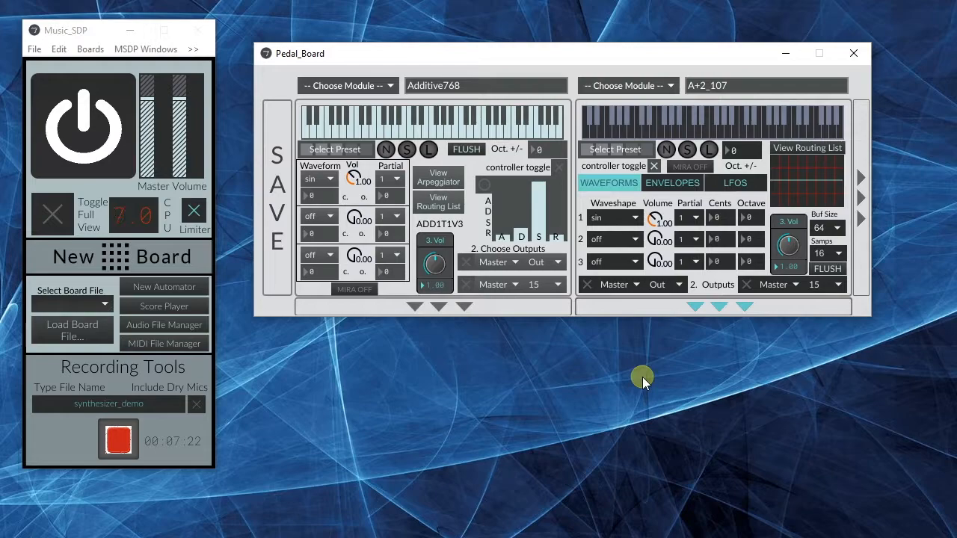
pyautogui.click(501, 131)
pyautogui.moveTo(624, 58); pyautogui.dragTo(624, 46)
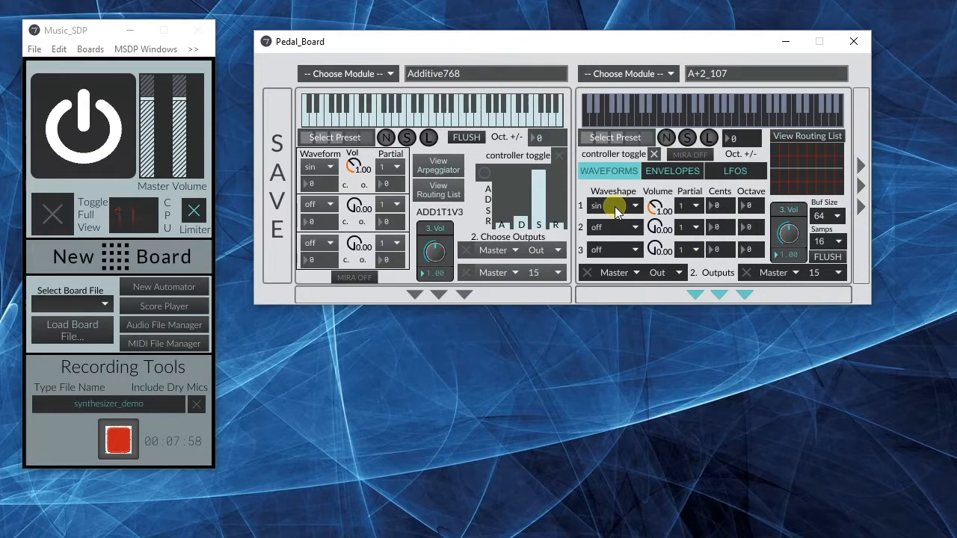
# Audition several waveshapes on waveform 1 of the A+2 module, including cello, clarinett and dbass.
pyautogui.click(614, 207)
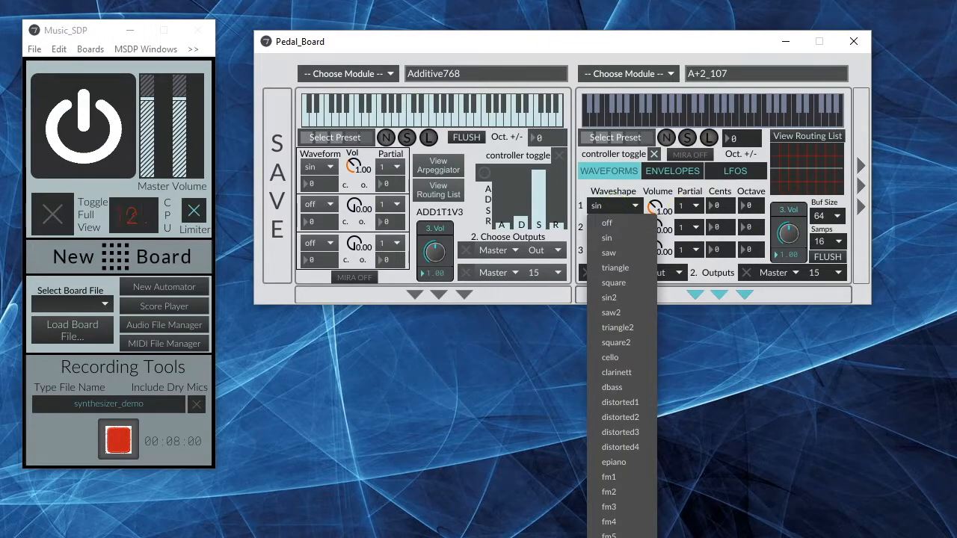
pyautogui.click(617, 208)
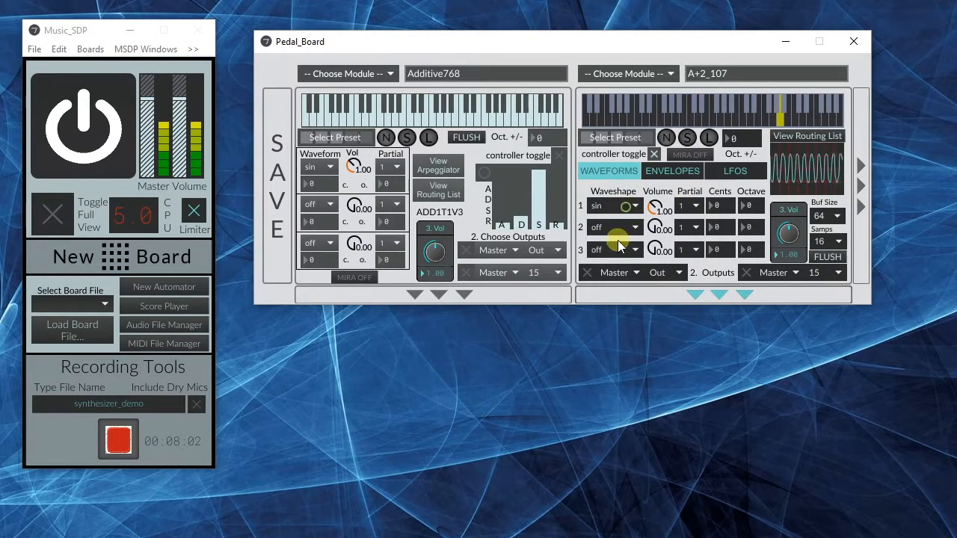
pyautogui.click(628, 209)
pyautogui.click(628, 307)
pyautogui.click(624, 206)
pyautogui.click(620, 358)
pyautogui.click(624, 207)
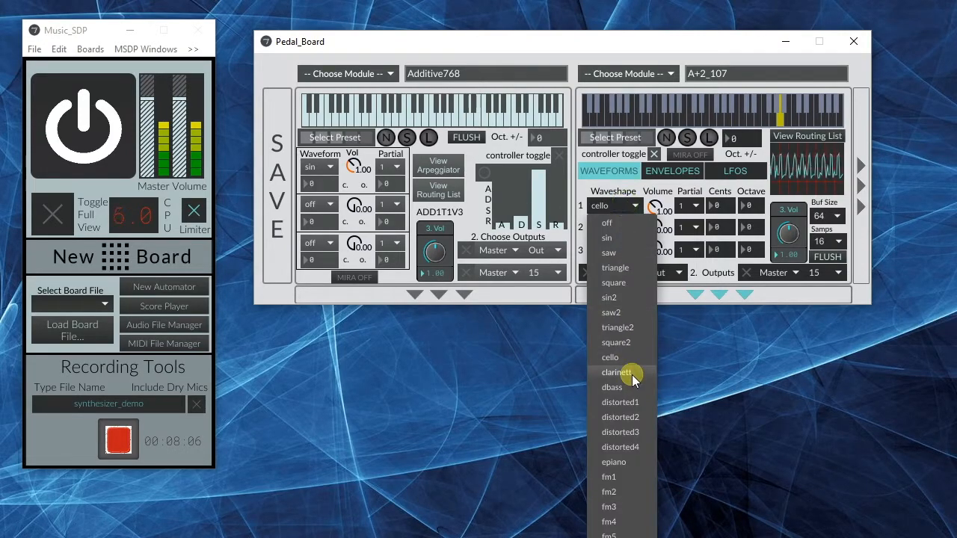
pyautogui.click(632, 373)
pyautogui.click(631, 207)
pyautogui.click(630, 385)
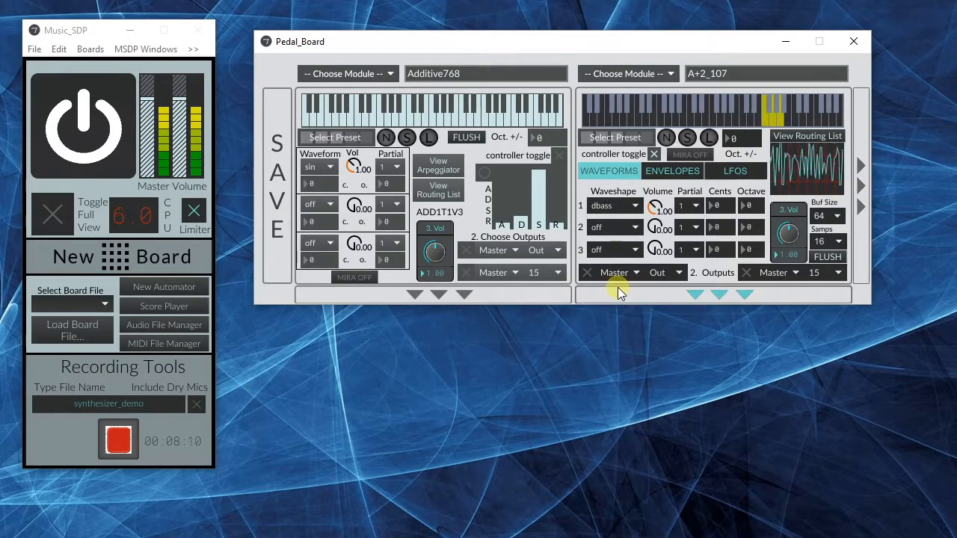
# Try the distorted1 and triangle2 waveshapes on waveform 1, ending with fm1.
pyautogui.click(620, 208)
pyautogui.click(635, 398)
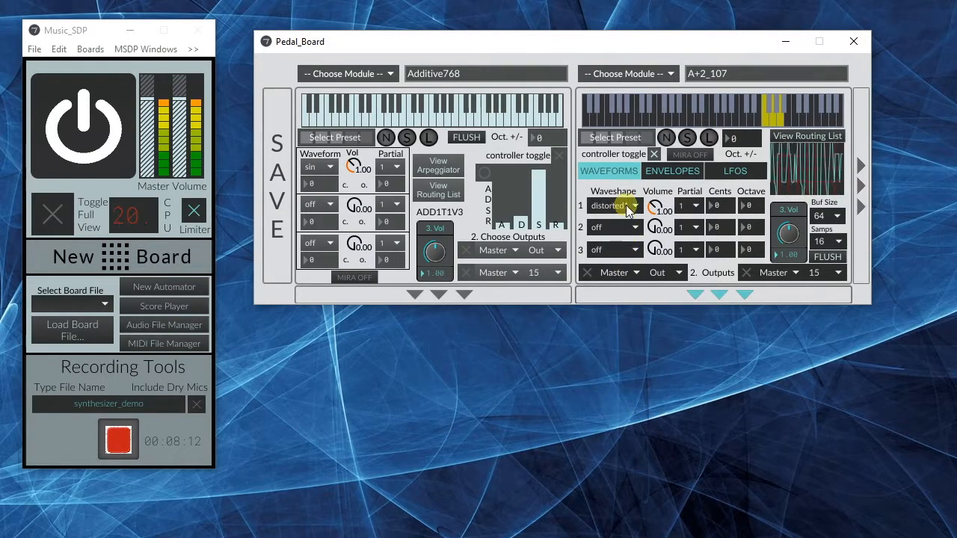
pyautogui.click(630, 207)
pyautogui.click(622, 329)
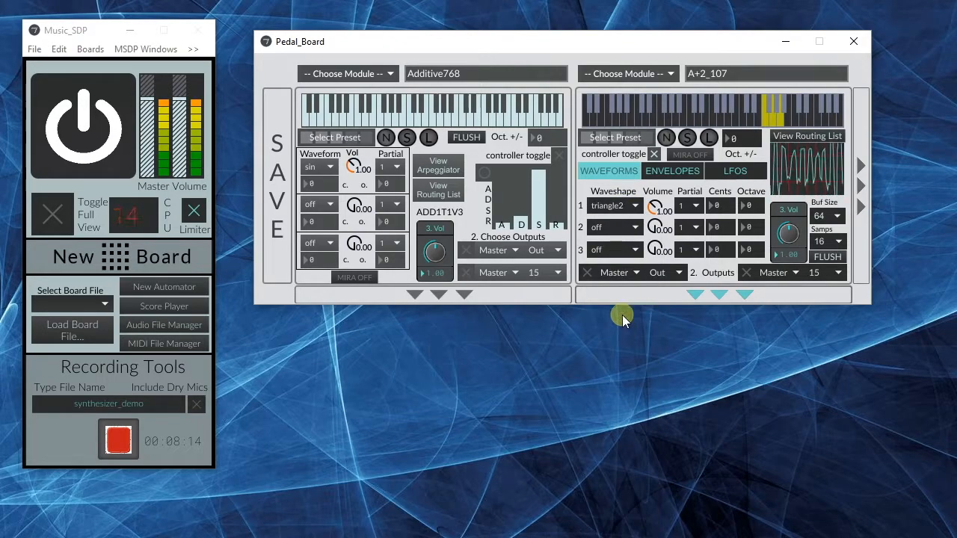
pyautogui.click(623, 205)
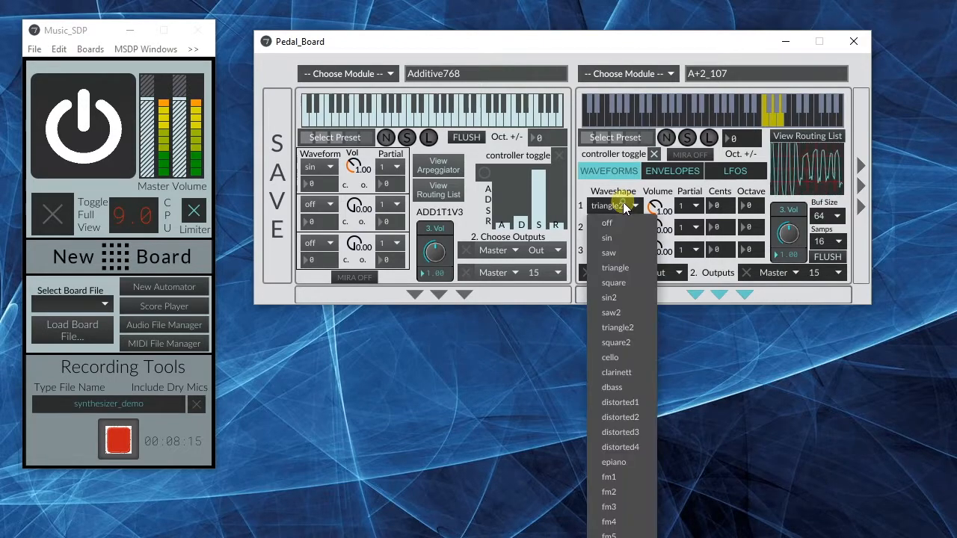
pyautogui.click(623, 474)
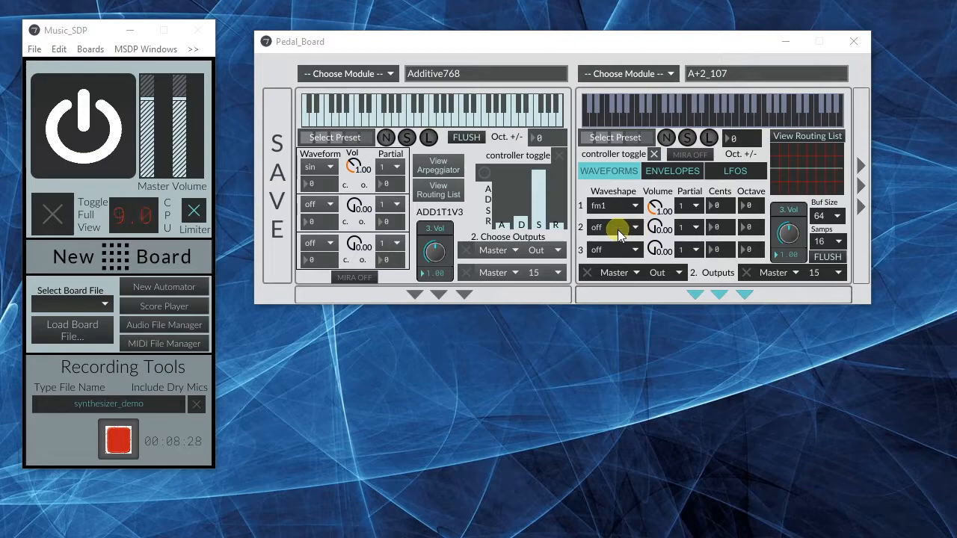
# Add distorted3 as waveform 2 of the A+2 module and raise its volume to about 0.38.
pyautogui.click(618, 229)
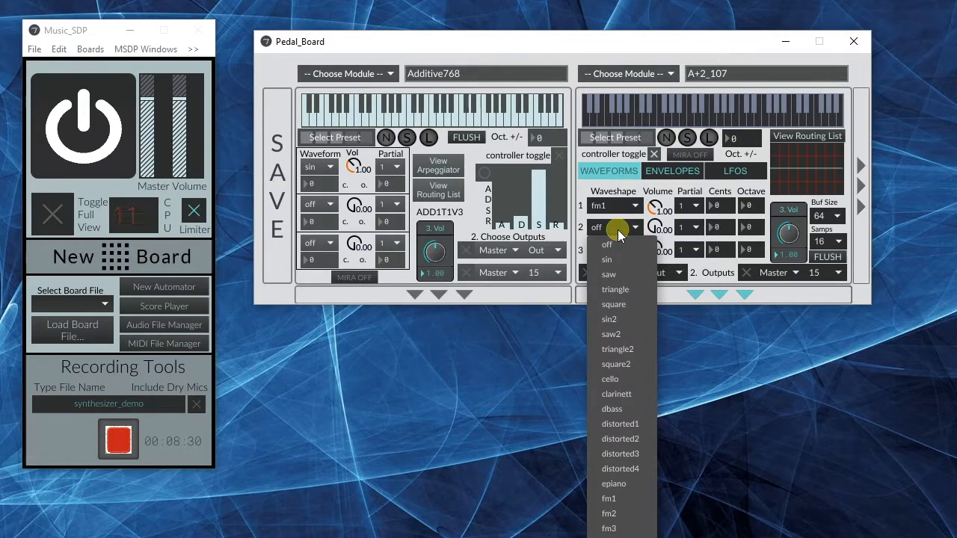
pyautogui.click(718, 276)
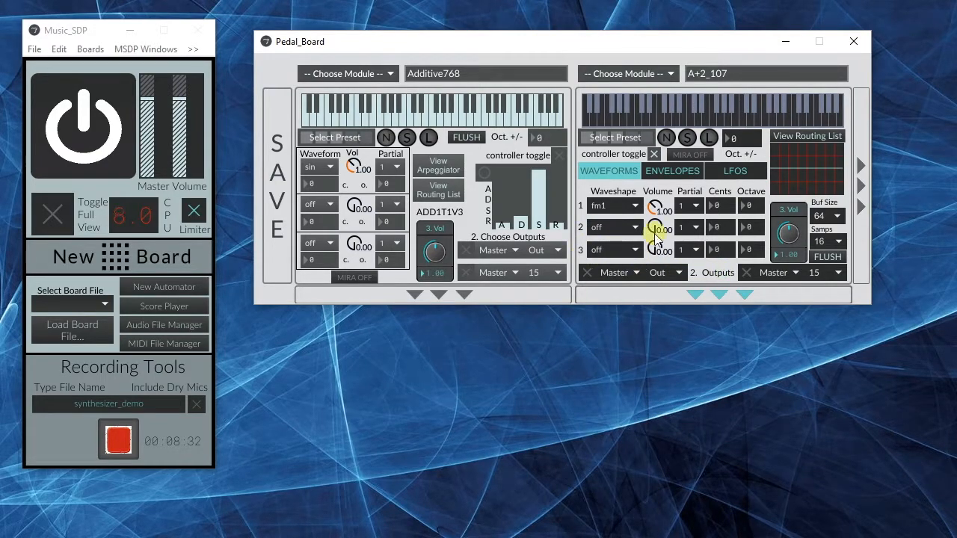
pyautogui.click(615, 231)
pyautogui.click(627, 453)
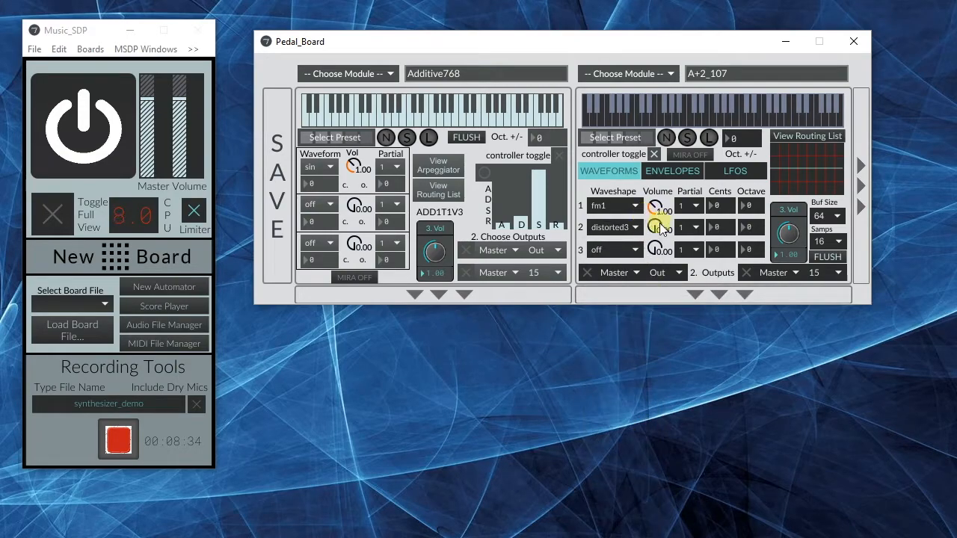
pyautogui.moveTo(655, 231); pyautogui.dragTo(655, 210)
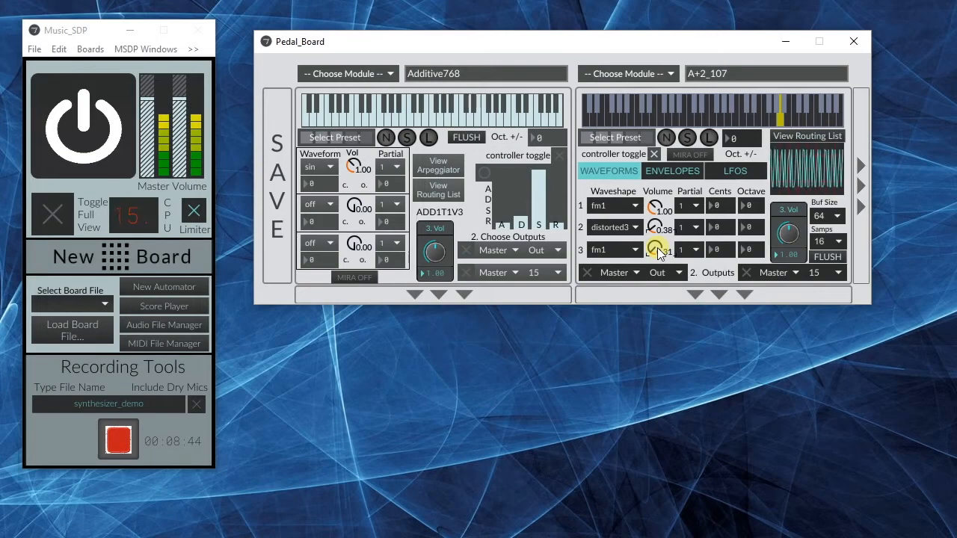
# Change waveform 2 to cello at a volume of about 0.77 and waveform 3 to saw2.
pyautogui.click(631, 250)
pyautogui.click(631, 252)
pyautogui.click(632, 227)
pyautogui.click(626, 228)
pyautogui.click(626, 232)
pyautogui.click(632, 378)
pyautogui.moveTo(655, 233)
pyautogui.mouseDown()
pyautogui.moveTo(654, 224)
pyautogui.moveTo(668, 277)
pyautogui.moveTo(659, 250)
pyautogui.mouseUp()
pyautogui.click(625, 249)
pyautogui.click(631, 352)
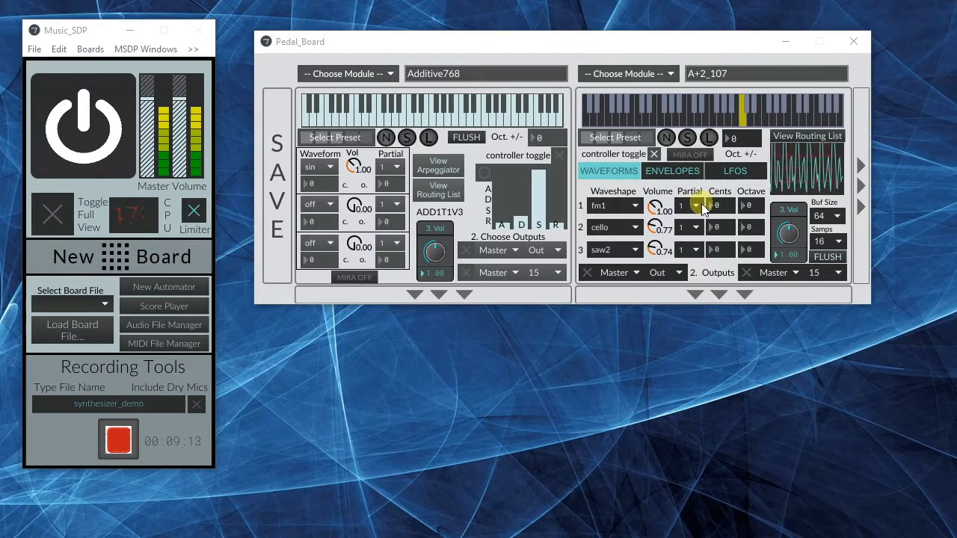
# Set all three waveforms of the A+2 module to the sin waveshape.
pyautogui.click(623, 208)
pyautogui.click(623, 238)
pyautogui.click(625, 228)
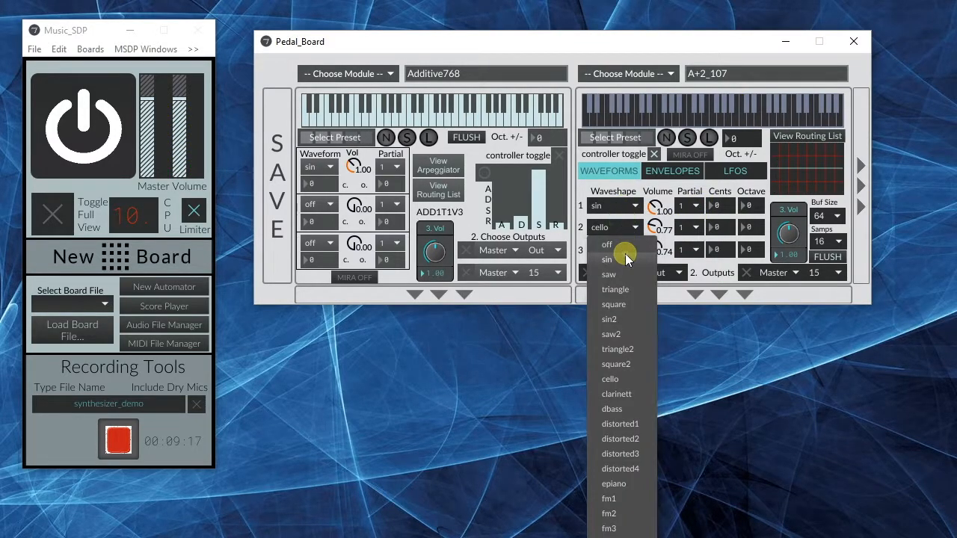
pyautogui.click(623, 259)
pyautogui.click(625, 250)
pyautogui.click(624, 280)
# Assign partial 2 to waveform 2 and partial 7 to waveform 3, lowering waveform 2's volume to about 0.28.
pyautogui.click(686, 229)
pyautogui.click(690, 266)
pyautogui.click(692, 251)
pyautogui.click(698, 358)
pyautogui.moveTo(655, 229); pyautogui.dragTo(657, 272)
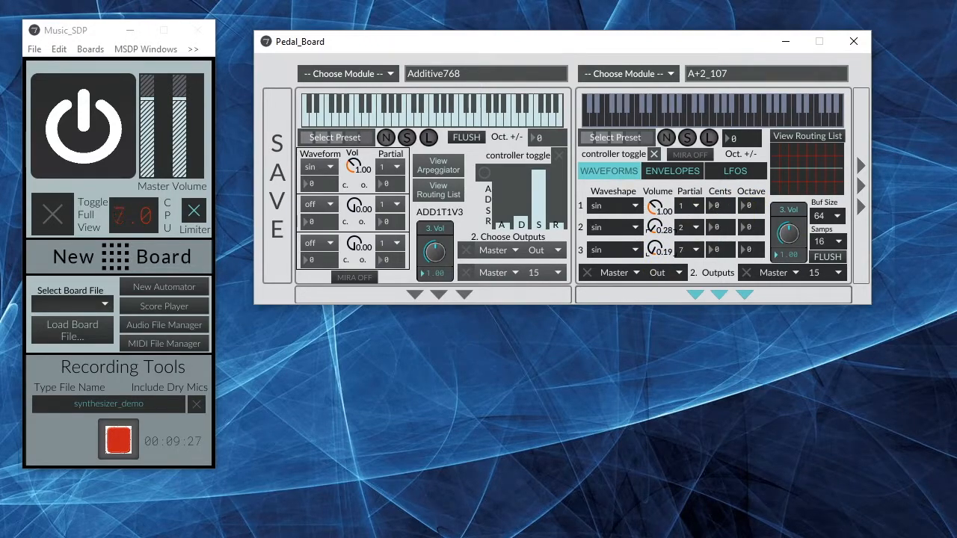
# Set waveform 2 to partial 4 at a volume of about 0.39, and raise waveform 3's partial to 12.
pyautogui.click(728, 143)
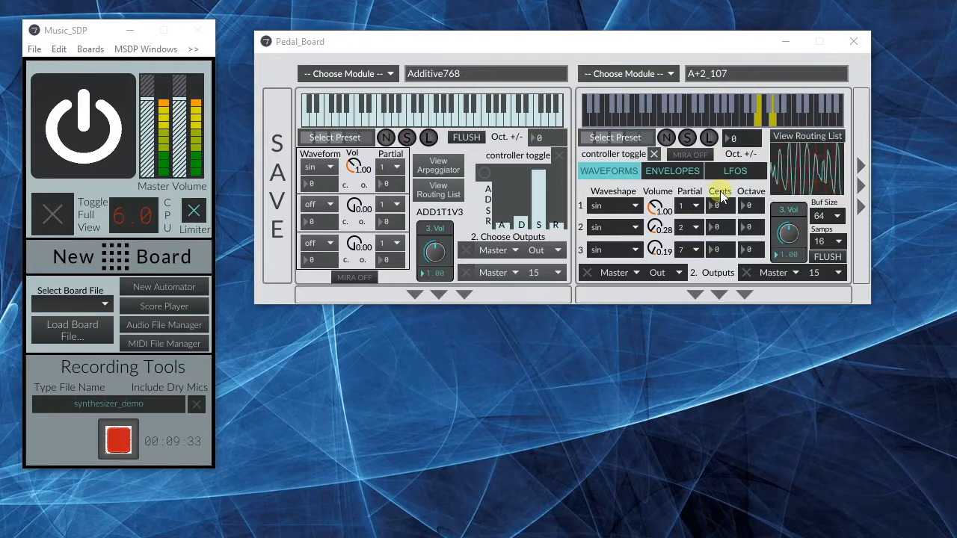
pyautogui.click(695, 230)
pyautogui.click(696, 271)
pyautogui.moveTo(655, 230); pyautogui.dragTo(652, 216)
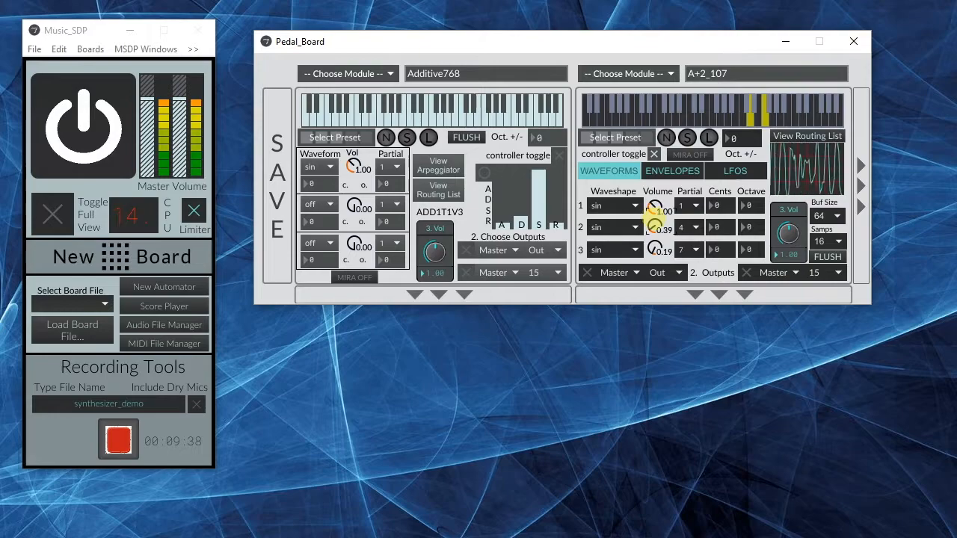
pyautogui.click(689, 249)
pyautogui.click(708, 385)
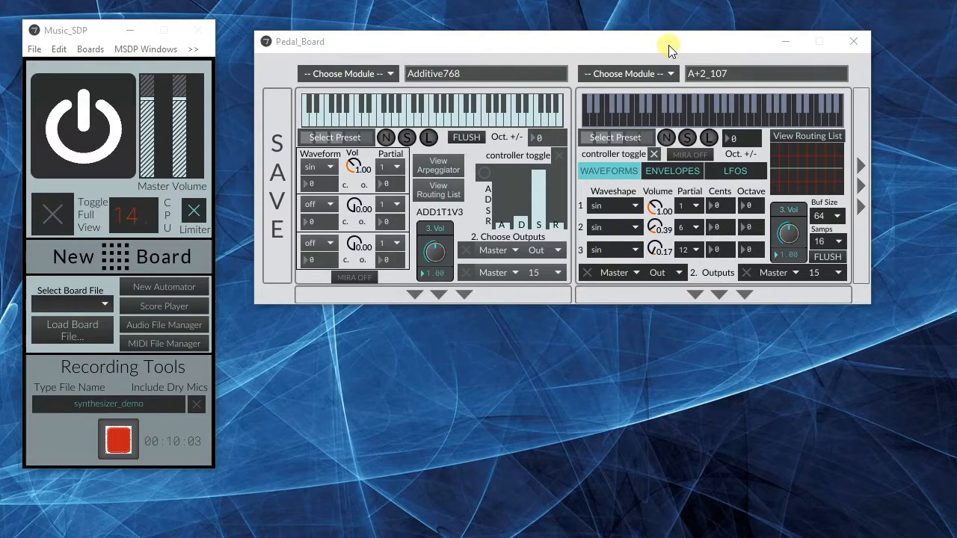
# Reset the partials of waveforms 2 and 3 to 1.
pyautogui.moveTo(668, 45); pyautogui.dragTo(668, 53)
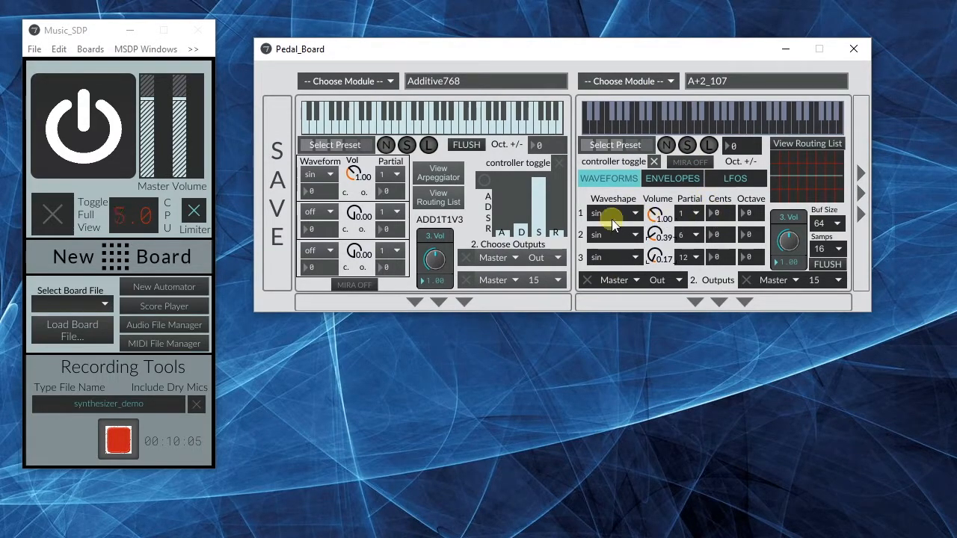
pyautogui.click(692, 235)
pyautogui.click(693, 251)
pyautogui.click(692, 258)
pyautogui.click(693, 274)
# Change waveform 2's waveshape to sin2 and waveform 3's to clarinett.
pyautogui.click(613, 232)
pyautogui.click(634, 323)
pyautogui.click(624, 261)
pyautogui.click(625, 404)
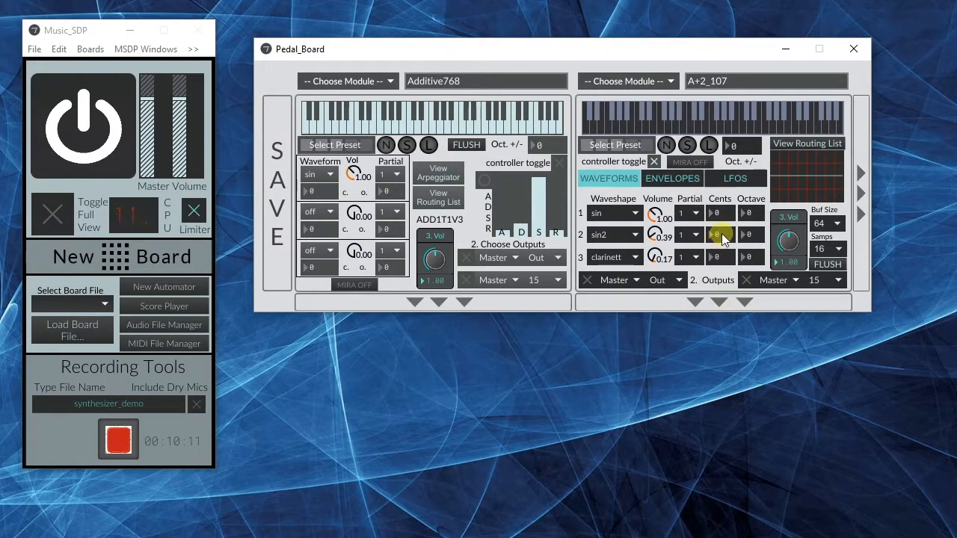
# Detune waveform 2 to -10 cents and change waveform 3's waveshape to cello.
pyautogui.moveTo(722, 233)
pyautogui.mouseDown()
pyautogui.moveTo(725, 397)
pyautogui.moveTo(722, 274)
pyautogui.moveTo(736, 179)
pyautogui.moveTo(722, 234)
pyautogui.mouseUp()
pyautogui.write('0')
pyautogui.press('Return')
pyautogui.click(925, 319)
pyautogui.moveTo(716, 231); pyautogui.dragTo(718, 247)
pyautogui.click(633, 257)
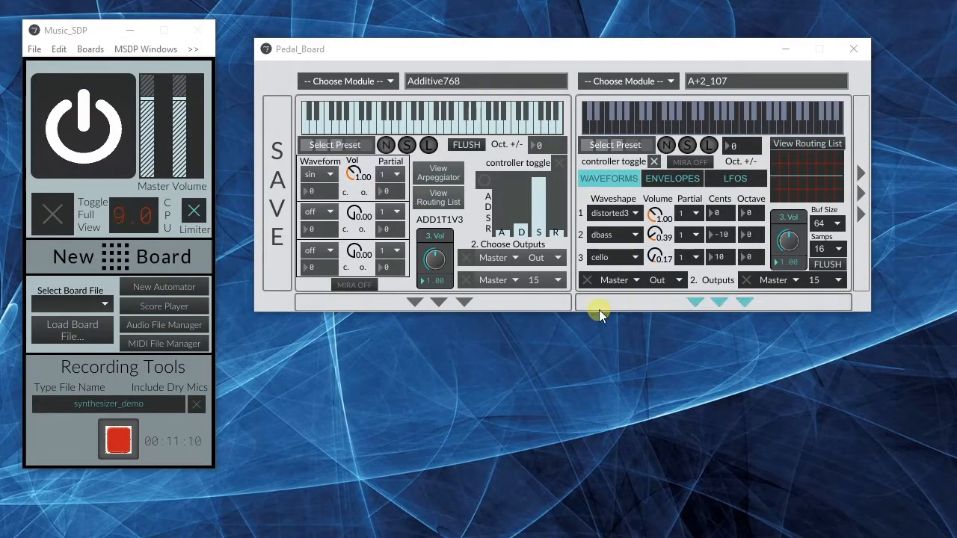
# Lower A+2 waveforms 2 and 3 to octave -1 and raise their volumes to about 0.90 and 1.01.
pyautogui.click(755, 235)
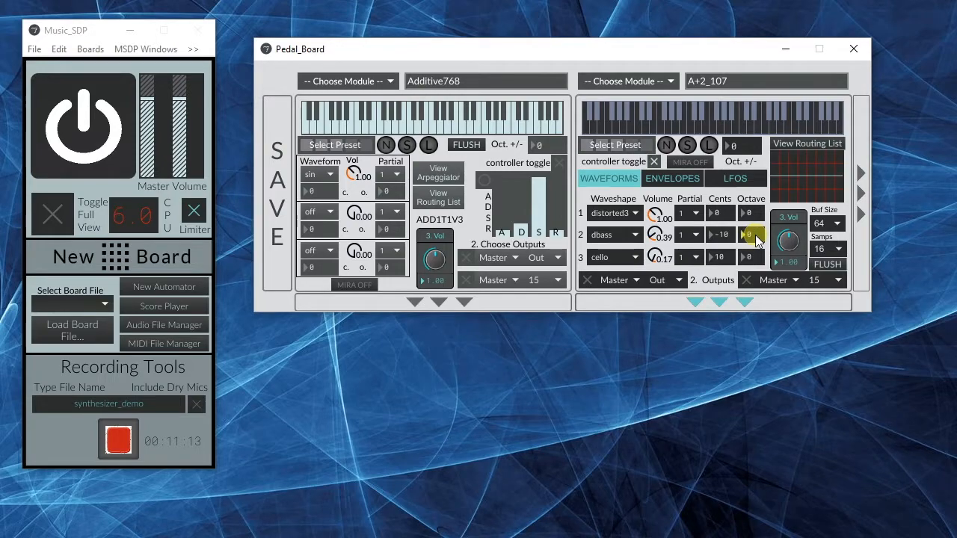
pyautogui.moveTo(755, 235); pyautogui.dragTo(743, 258)
pyautogui.click(696, 232)
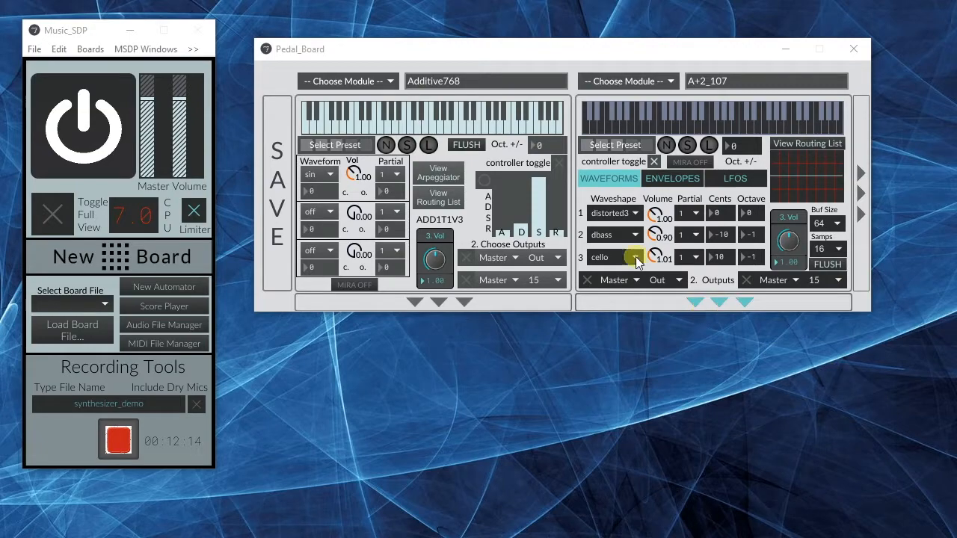
# Switch controller input from A+2_107 to Additive768 and set its first waveform to saw2 at a volume of about 0.75.
pyautogui.click(654, 161)
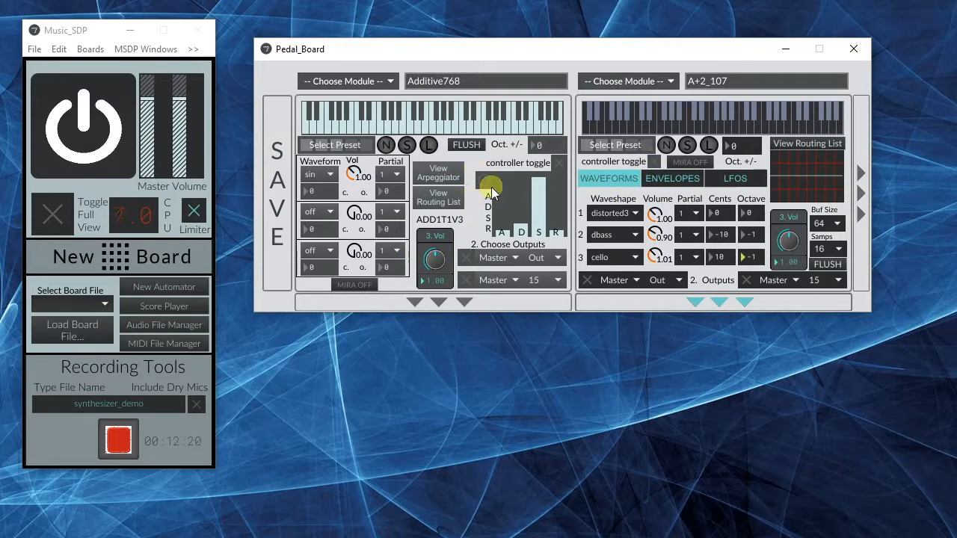
pyautogui.click(556, 163)
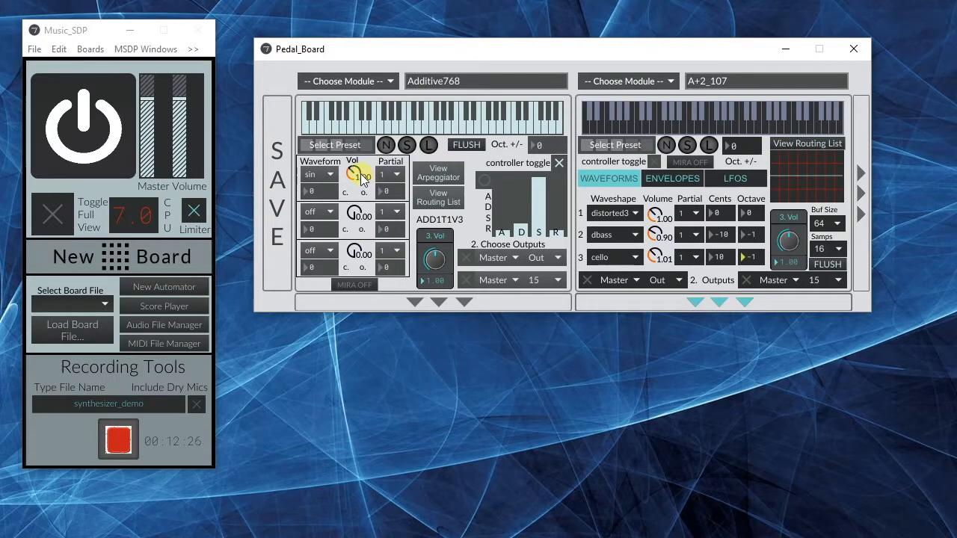
pyautogui.click(315, 174)
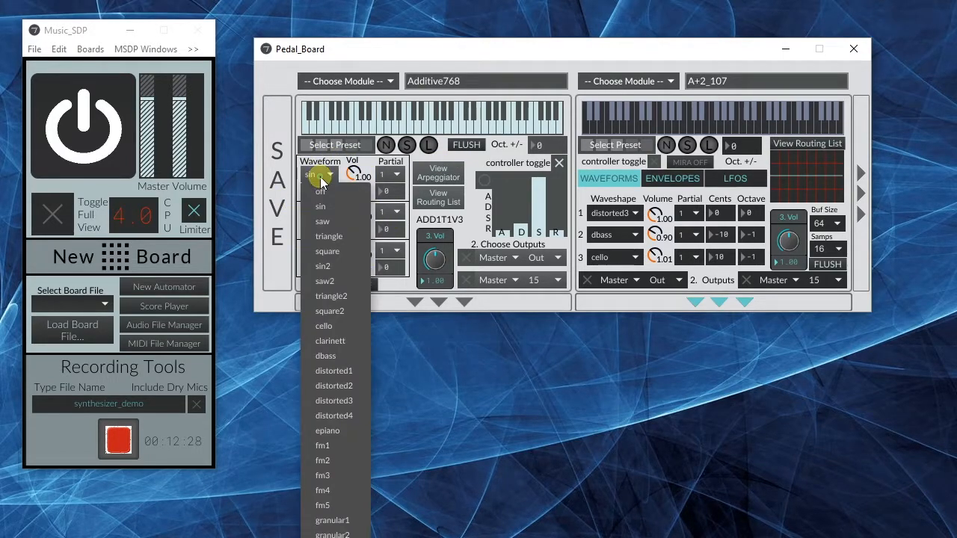
pyautogui.click(334, 280)
pyautogui.moveTo(352, 174)
pyautogui.mouseDown()
pyautogui.moveTo(352, 193)
pyautogui.moveTo(349, 181)
pyautogui.mouseUp()
# Try another partial on Additive768's first waveform and reset it to partial 1.
pyautogui.click(382, 176)
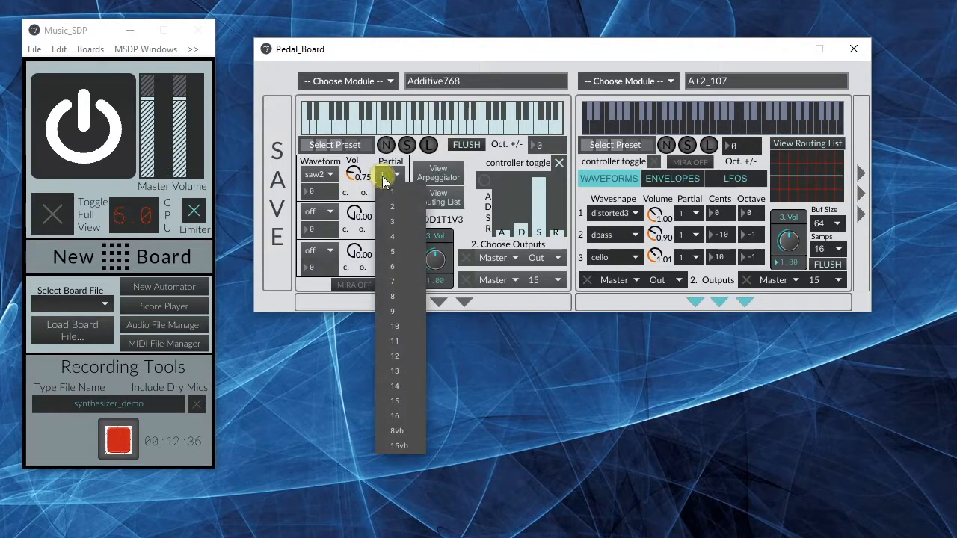
pyautogui.click(388, 226)
pyautogui.click(389, 176)
pyautogui.click(390, 192)
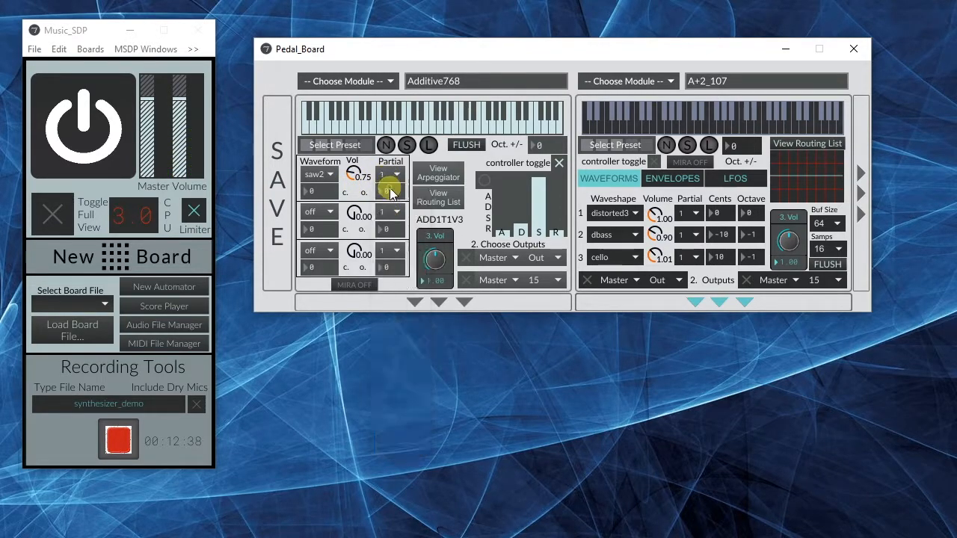
# Detune Additive768's first waveform to -20 cents and try different octave offsets on it.
pyautogui.moveTo(307, 193); pyautogui.dragTo(320, 196)
pyautogui.click(388, 193)
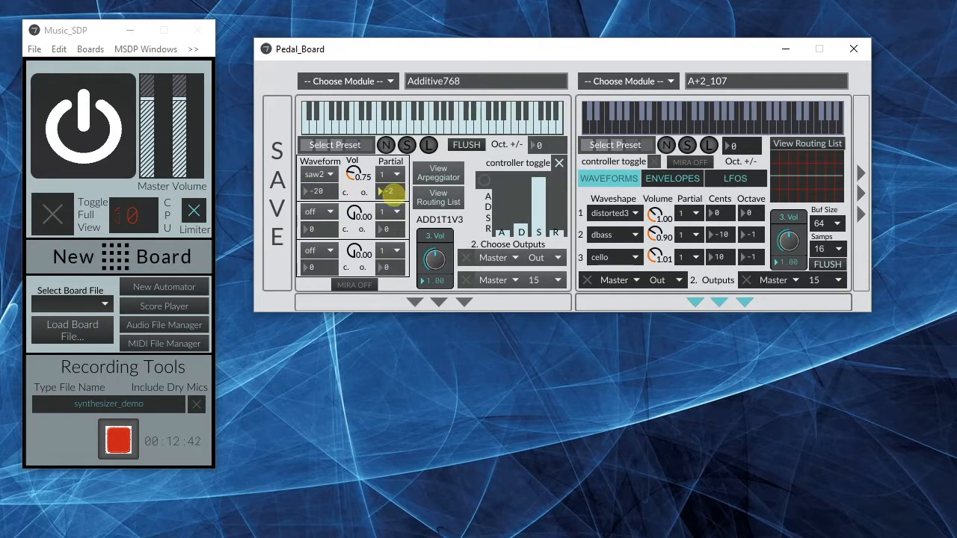
pyautogui.click(394, 194)
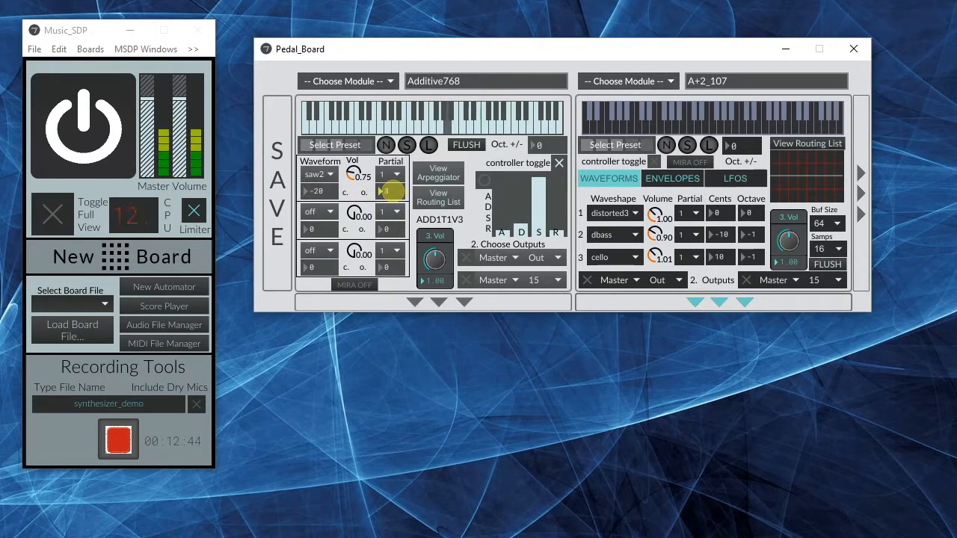
pyautogui.moveTo(394, 192); pyautogui.dragTo(393, 192)
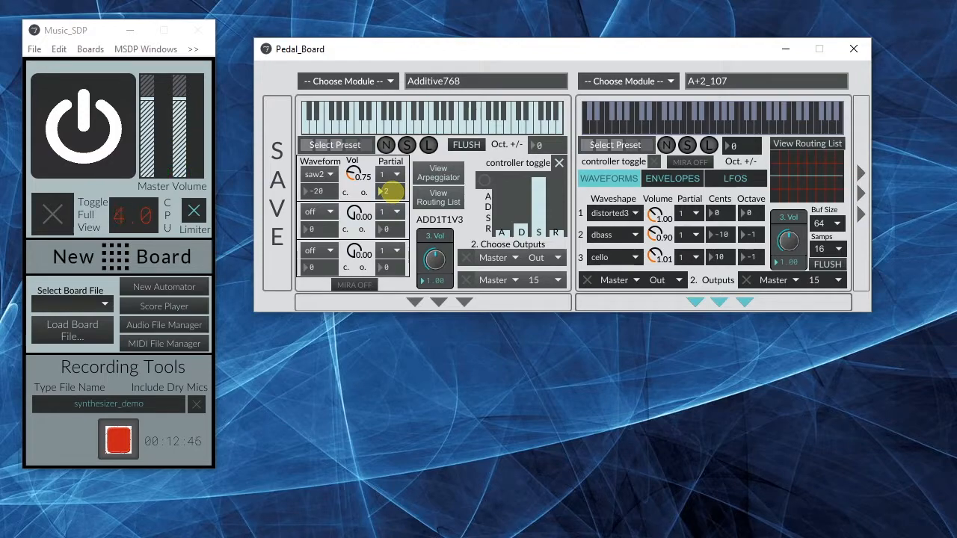
# Set Additive768's second and third waveforms to a square-type waveshape.
pyautogui.click(317, 211)
pyautogui.click(337, 347)
pyautogui.click(326, 250)
pyautogui.click(348, 375)
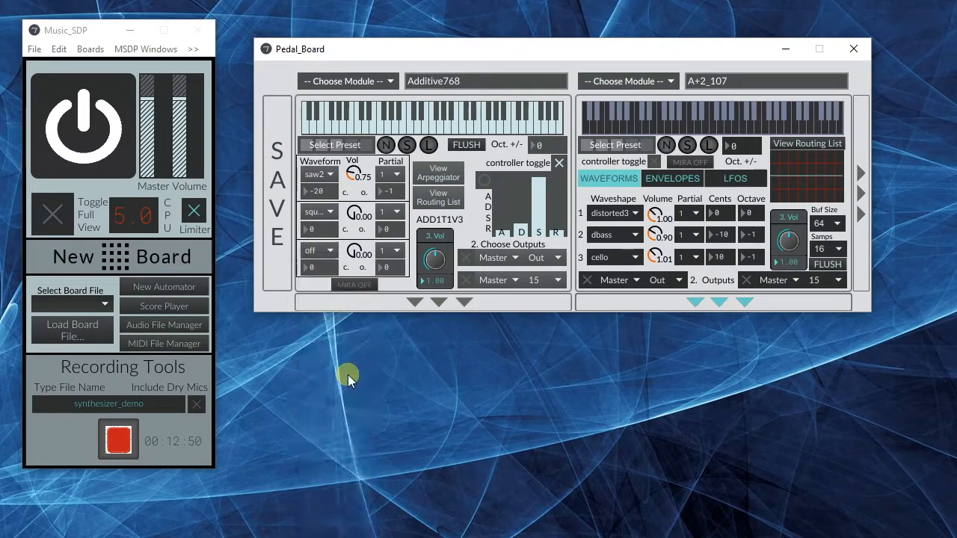
# Display the A+2 envelopes and switch controller input from Additive768 back to A+2_107.
pyautogui.click(659, 178)
pyautogui.click(561, 160)
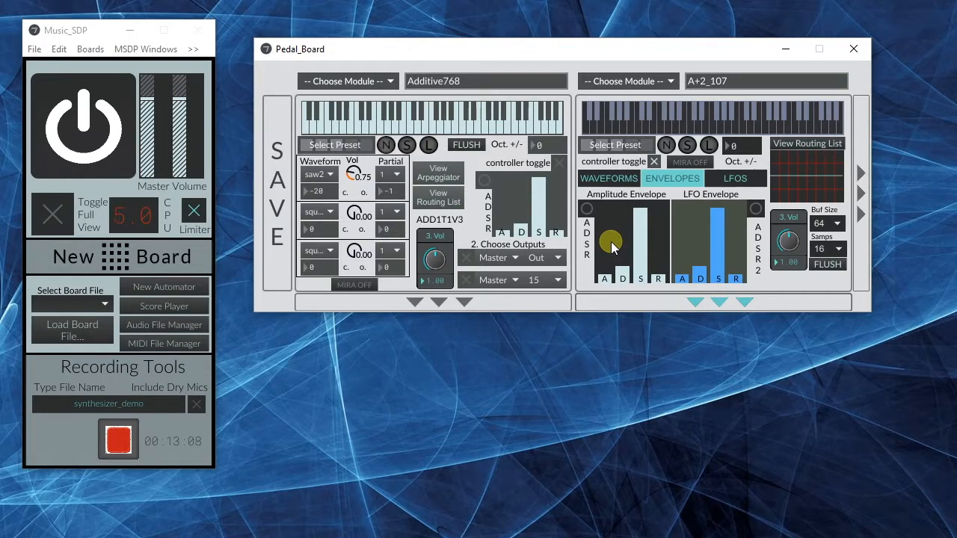
# Try out the attack, decay, sustain and release levels of A+2's amplitude envelope, returning them to about their starting levels.
pyautogui.moveTo(605, 271)
pyautogui.mouseDown()
pyautogui.moveTo(637, 242)
pyautogui.moveTo(654, 255)
pyautogui.moveTo(648, 218)
pyautogui.moveTo(629, 254)
pyautogui.mouseUp()
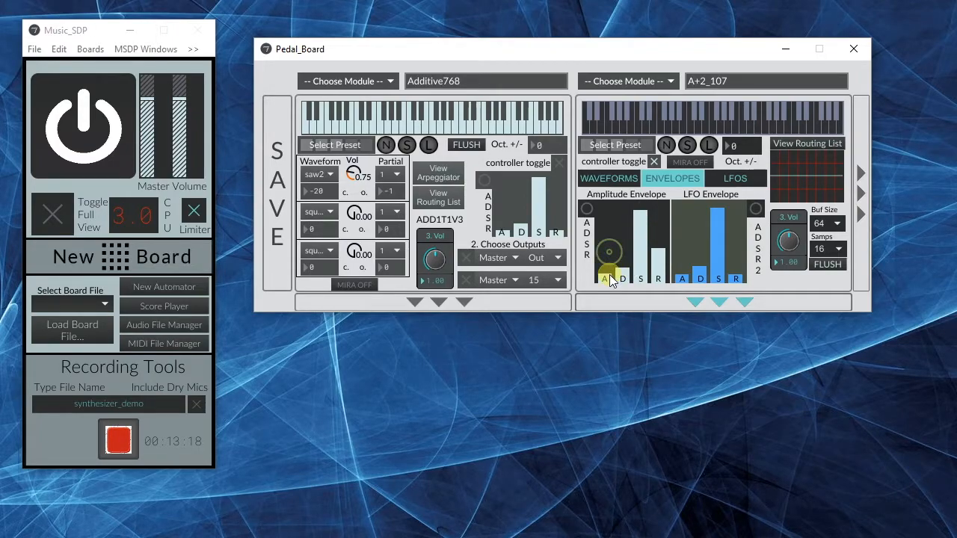
pyautogui.moveTo(609, 278)
pyautogui.mouseDown()
pyautogui.moveTo(657, 259)
pyautogui.moveTo(659, 281)
pyautogui.moveTo(609, 266)
pyautogui.mouseUp()
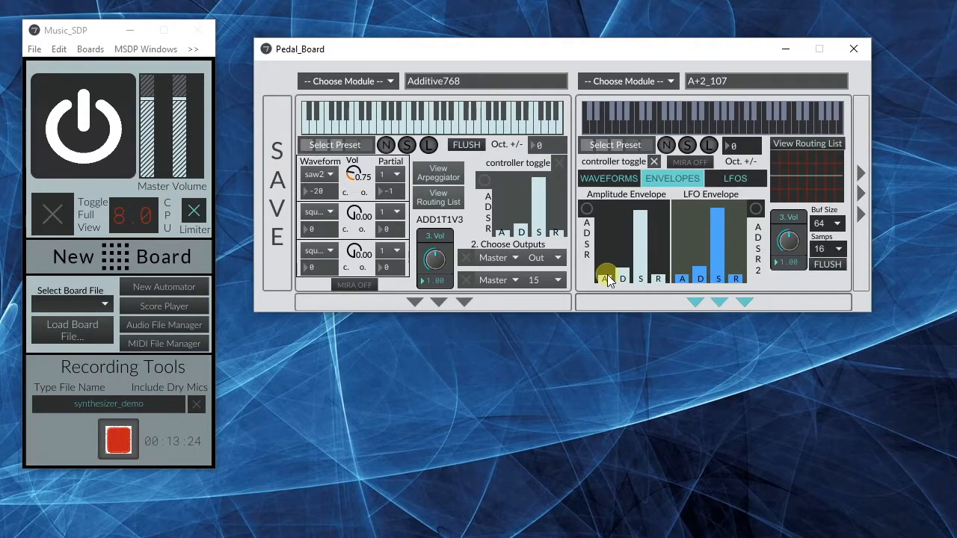
pyautogui.moveTo(607, 275)
pyautogui.mouseDown()
pyautogui.moveTo(605, 228)
pyautogui.moveTo(610, 284)
pyautogui.moveTo(655, 264)
pyautogui.mouseUp()
pyautogui.moveTo(643, 211)
pyautogui.mouseDown()
pyautogui.moveTo(642, 198)
pyautogui.moveTo(643, 234)
pyautogui.moveTo(642, 201)
pyautogui.moveTo(642, 212)
pyautogui.mouseUp()
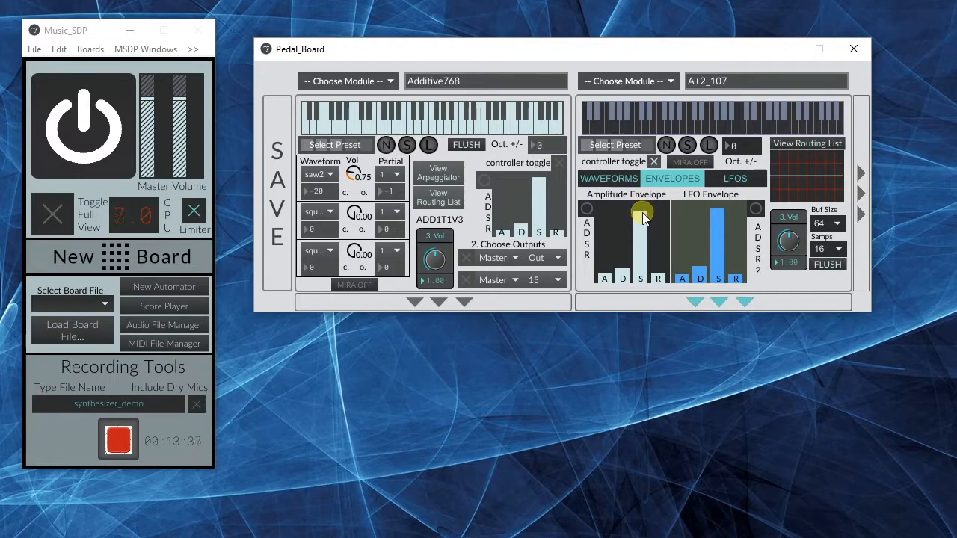
pyautogui.click(627, 275)
pyautogui.click(643, 211)
pyautogui.moveTo(640, 211)
pyautogui.mouseDown()
pyautogui.moveTo(642, 282)
pyautogui.moveTo(648, 215)
pyautogui.mouseUp()
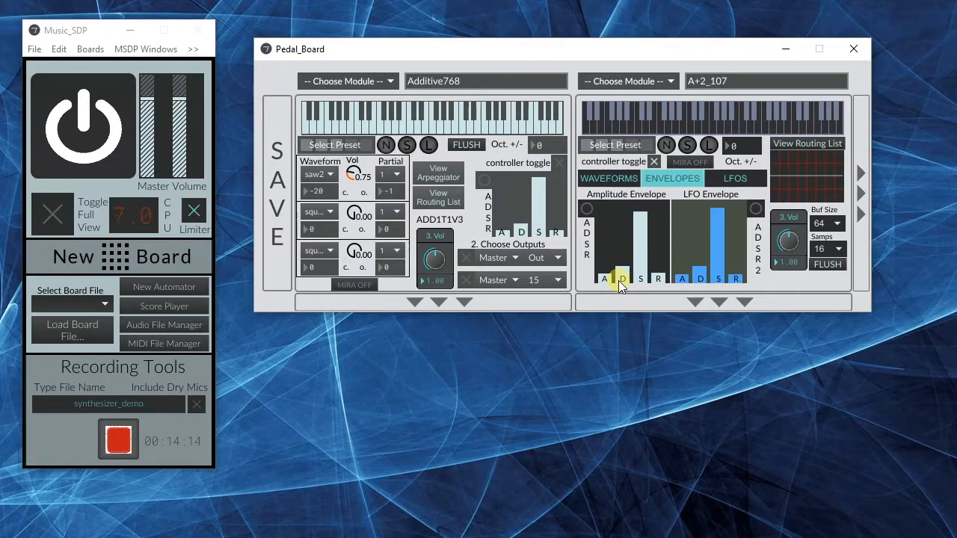
# Raise the amplitude envelope's attack and release to near maximum, and flush the sounding notes.
pyautogui.moveTo(620, 258)
pyautogui.mouseDown()
pyautogui.moveTo(615, 266)
pyautogui.moveTo(604, 207)
pyautogui.mouseUp()
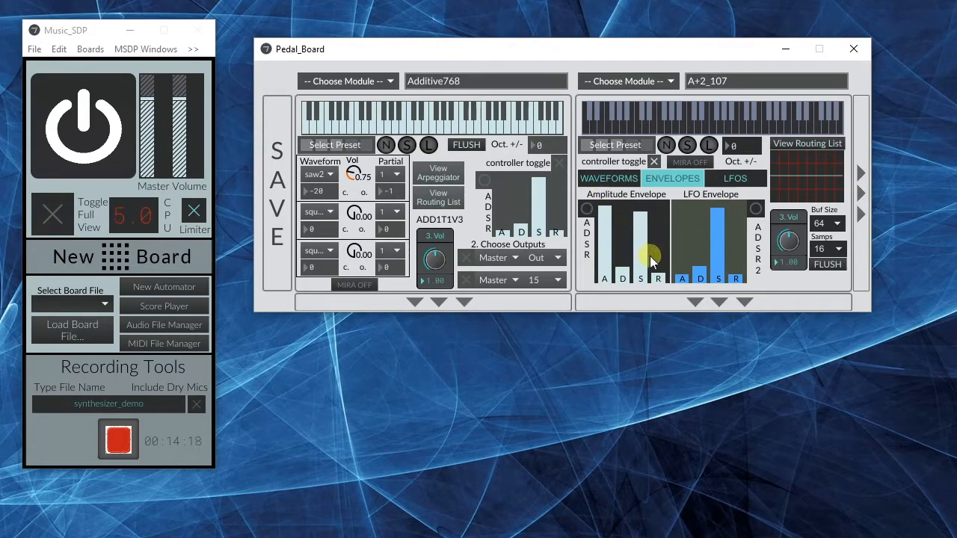
pyautogui.moveTo(650, 255); pyautogui.dragTo(658, 210)
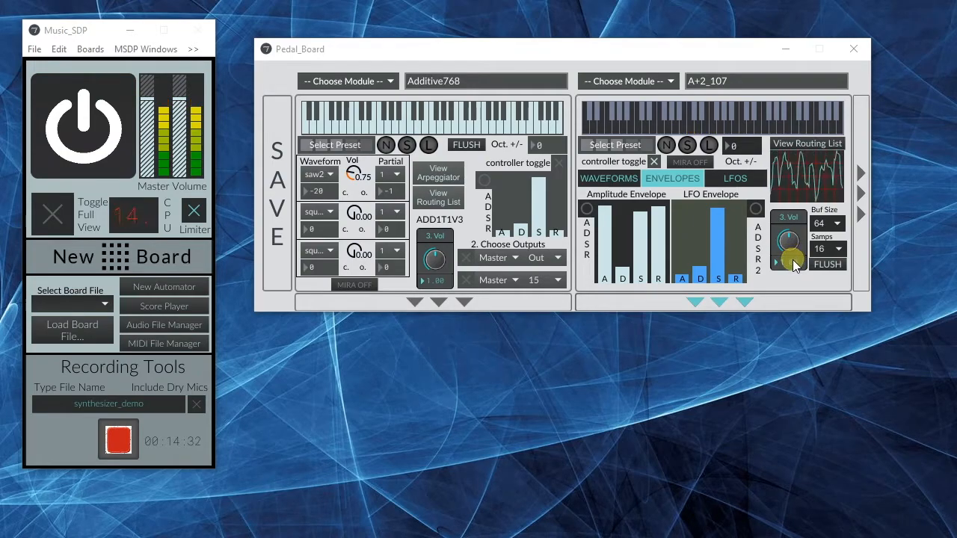
pyautogui.click(831, 264)
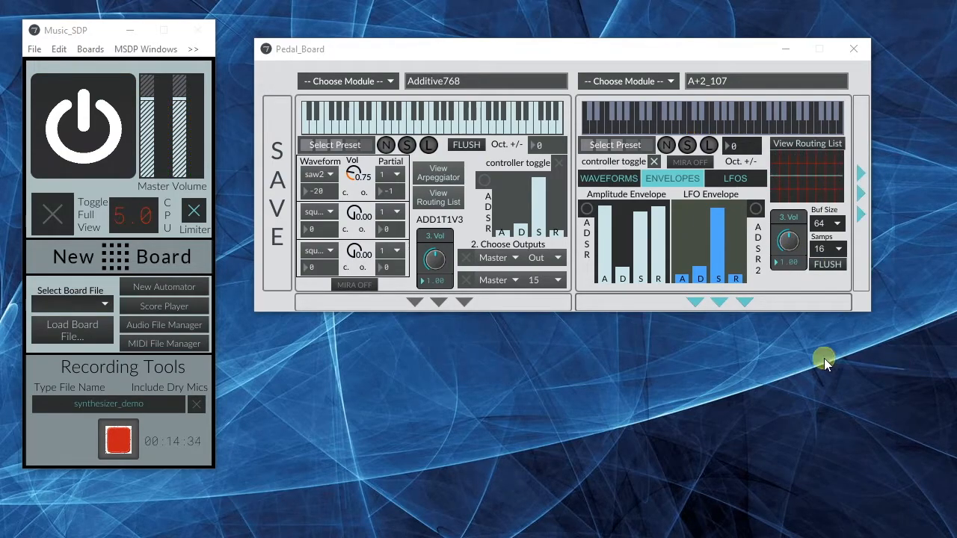
# Keep the amplitude envelope's attack near maximum, raise its decay to near maximum and lower its sustain to a small value.
pyautogui.moveTo(606, 212); pyautogui.dragTo(608, 234)
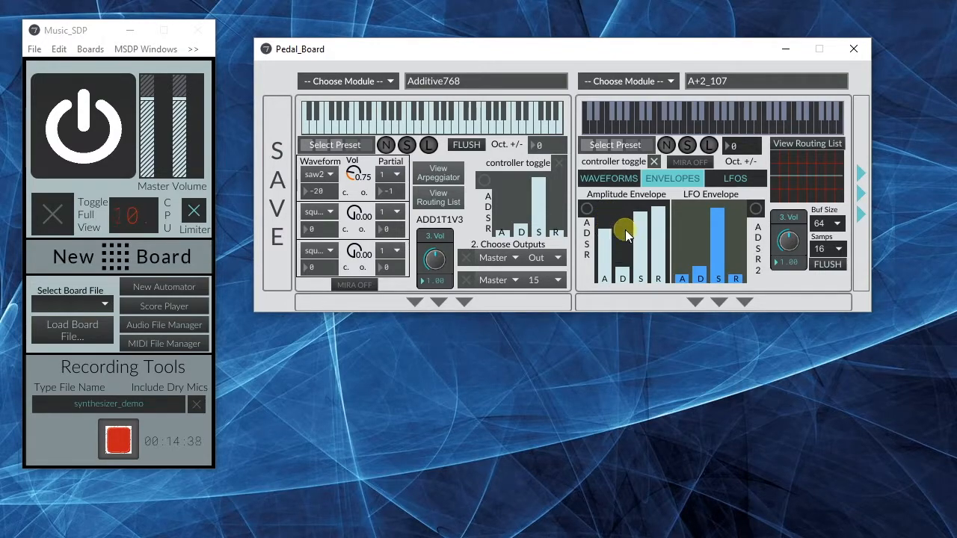
pyautogui.moveTo(612, 215)
pyautogui.mouseDown()
pyautogui.moveTo(660, 227)
pyautogui.moveTo(646, 230)
pyautogui.moveTo(642, 267)
pyautogui.mouseUp()
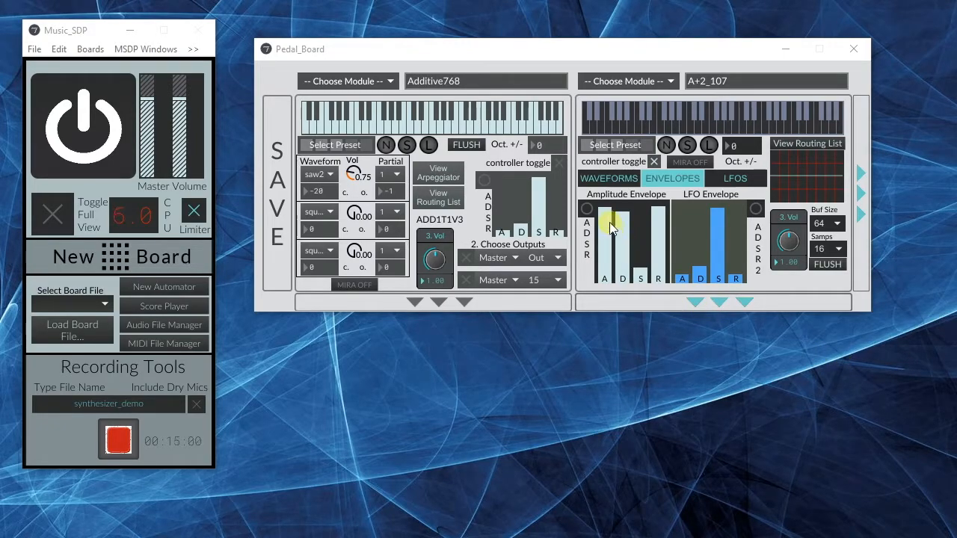
# Shorten the amplitude envelope's attack and reduce its decay, sustain and release to zero.
pyautogui.moveTo(608, 222)
pyautogui.mouseDown()
pyautogui.moveTo(610, 272)
pyautogui.moveTo(623, 250)
pyautogui.moveTo(623, 277)
pyautogui.mouseUp()
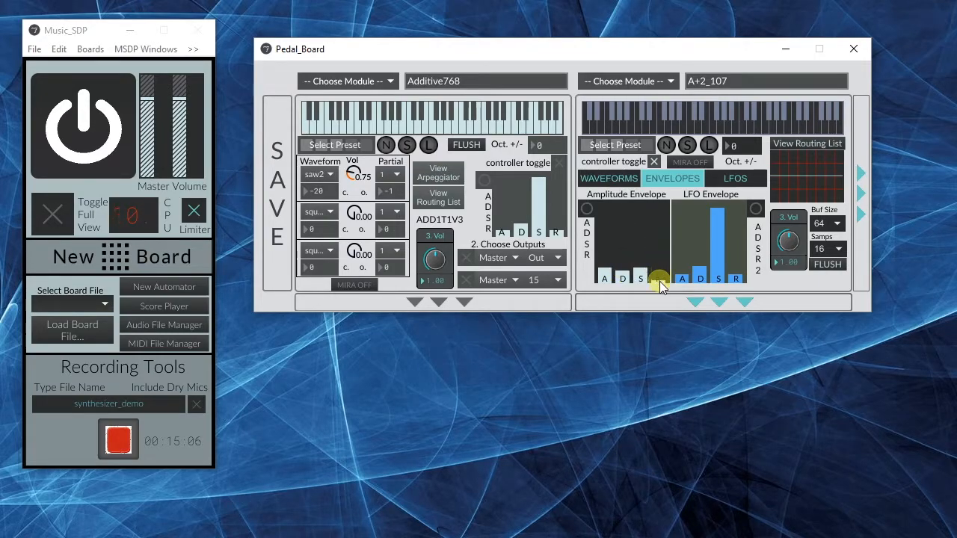
pyautogui.moveTo(639, 274); pyautogui.dragTo(641, 267)
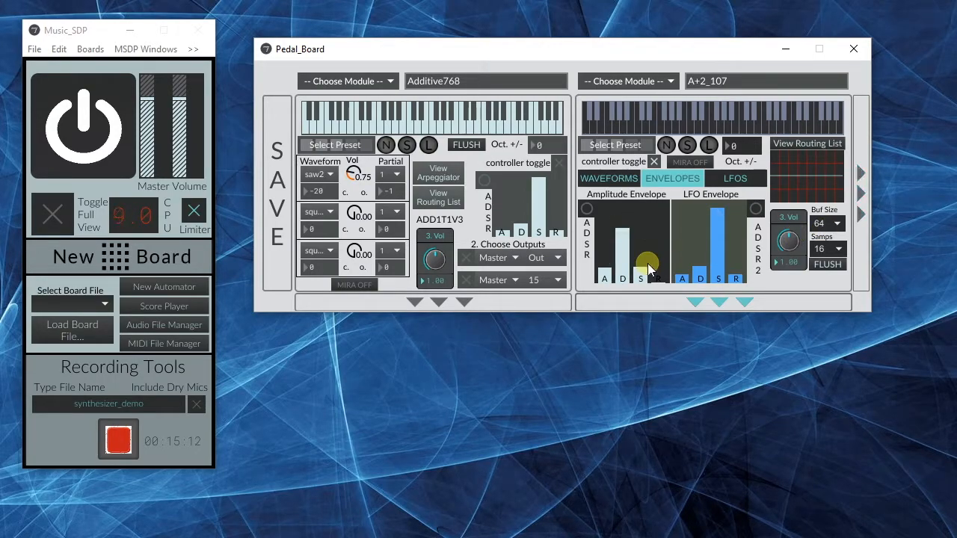
pyautogui.click(620, 267)
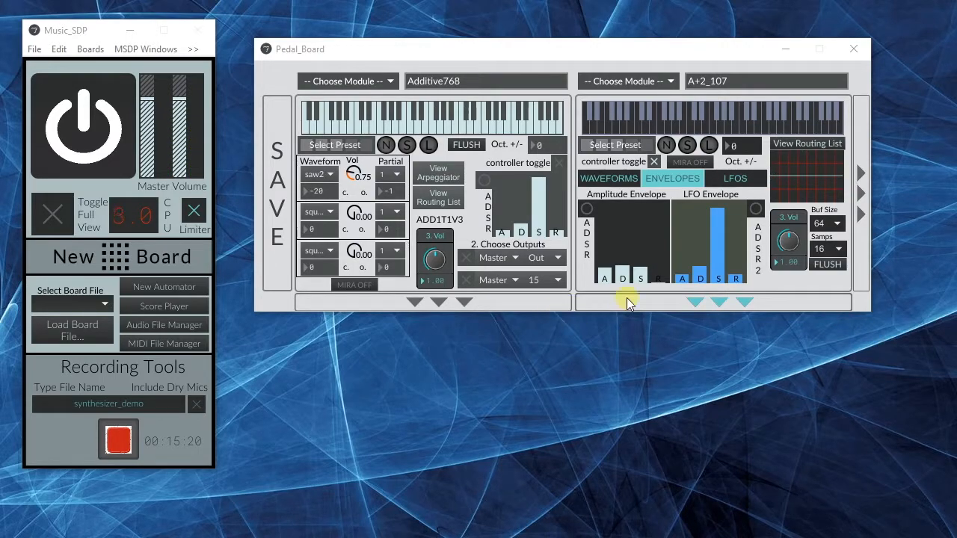
pyautogui.click(641, 281)
pyautogui.moveTo(614, 272); pyautogui.dragTo(650, 302)
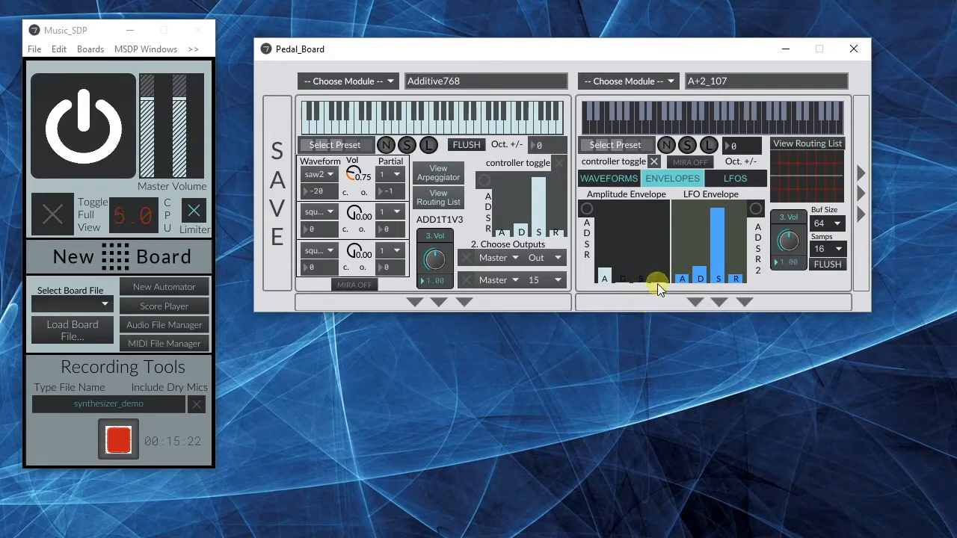
pyautogui.click(914, 361)
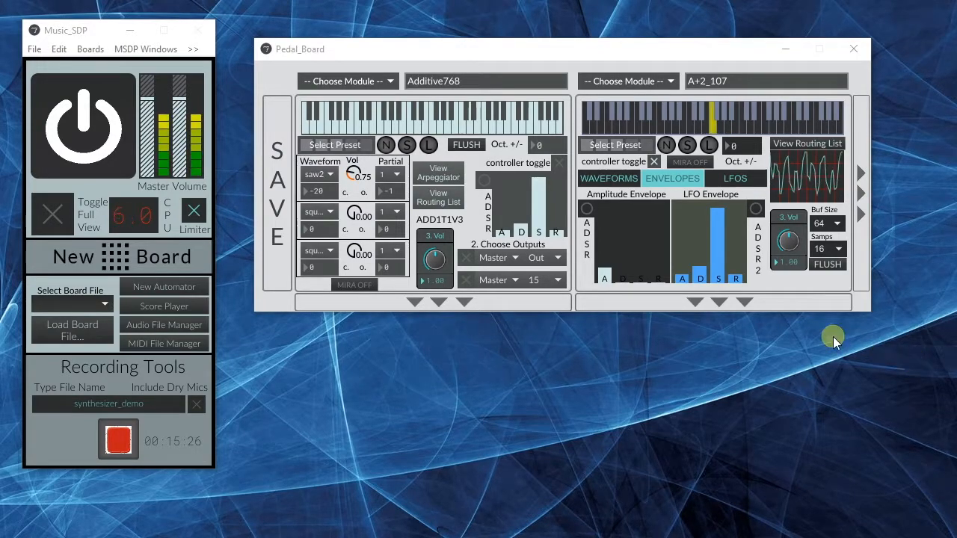
# Try a short release on the amplitude envelope, then raise the attack to near maximum with decay, sustain and release at zero.
pyautogui.click(659, 278)
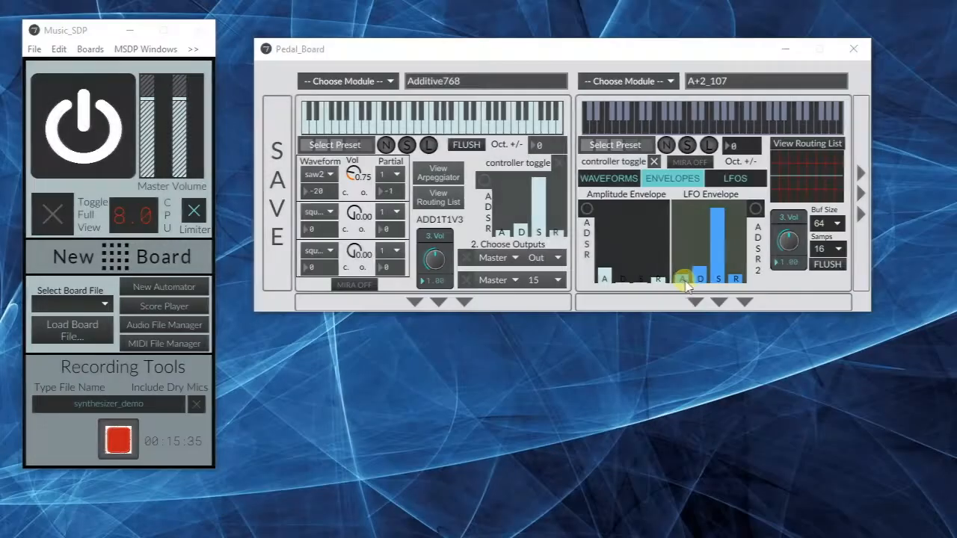
pyautogui.click(660, 279)
pyautogui.moveTo(661, 279)
pyautogui.mouseDown()
pyautogui.moveTo(594, 277)
pyautogui.moveTo(613, 272)
pyautogui.moveTo(608, 245)
pyautogui.mouseUp()
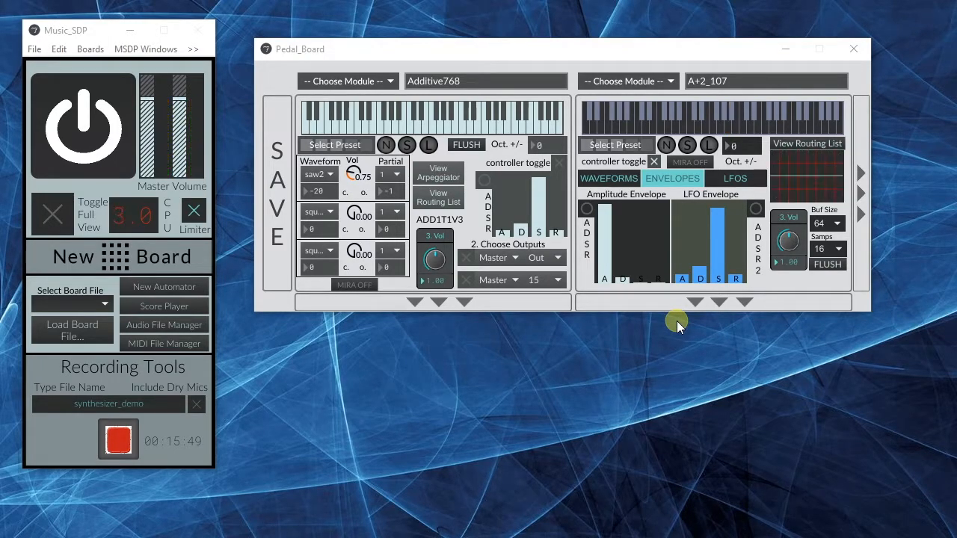
pyautogui.moveTo(620, 279); pyautogui.dragTo(627, 309)
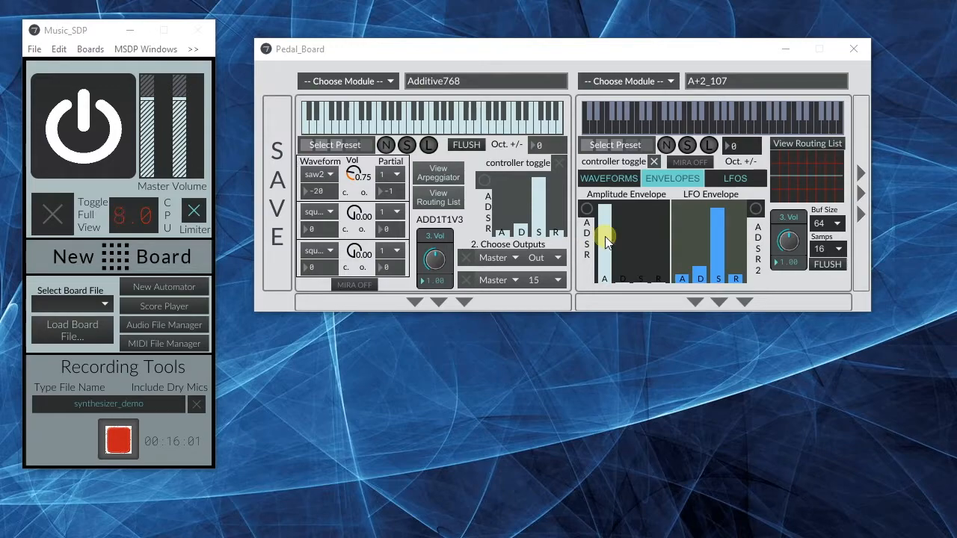
# Restore the amplitude envelope to a short attack, decay and release with a high sustain.
pyautogui.moveTo(607, 233); pyautogui.dragTo(605, 272)
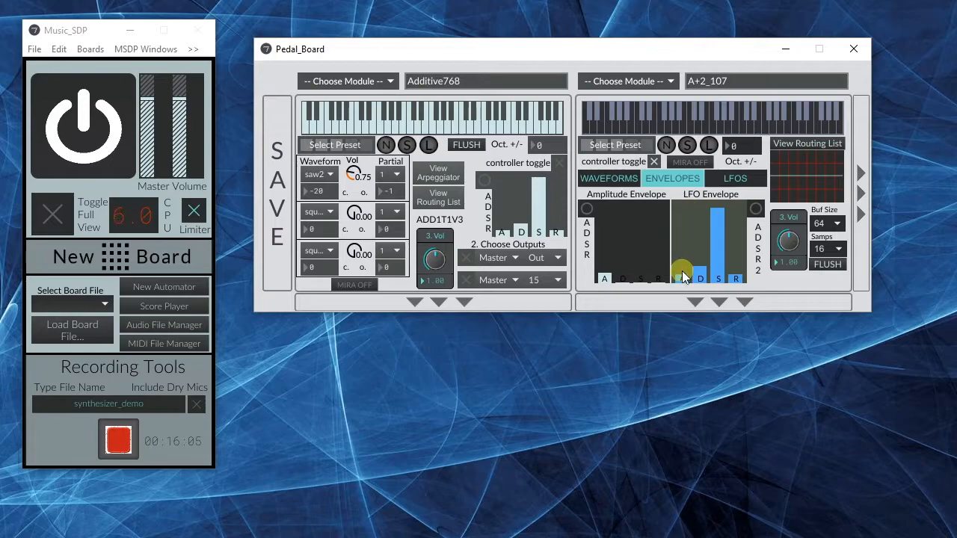
pyautogui.moveTo(618, 280)
pyautogui.mouseDown()
pyautogui.moveTo(616, 273)
pyautogui.moveTo(641, 274)
pyautogui.moveTo(642, 210)
pyautogui.moveTo(651, 273)
pyautogui.moveTo(668, 266)
pyautogui.moveTo(659, 224)
pyautogui.mouseUp()
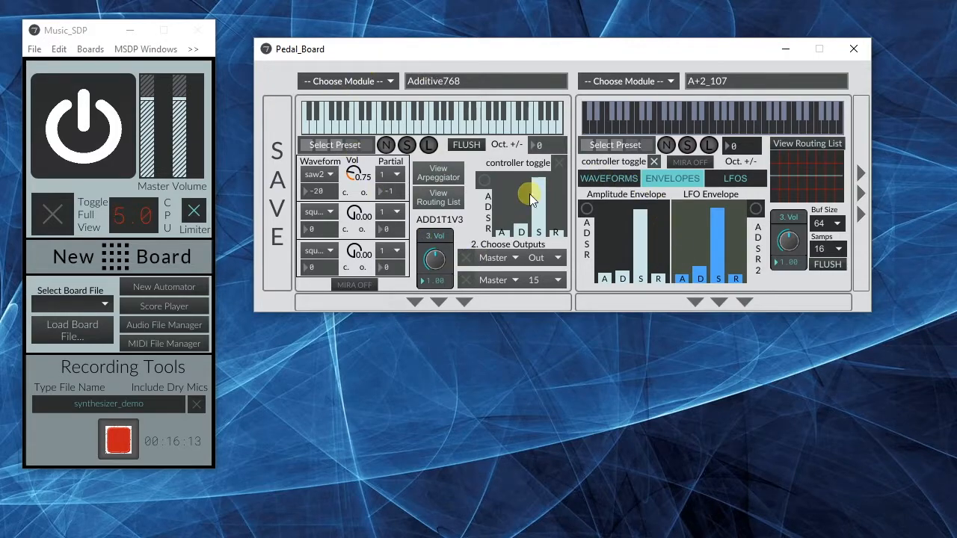
# Switch controller input back to Additive768 and take a look at its arpeggiator board.
pyautogui.click(653, 162)
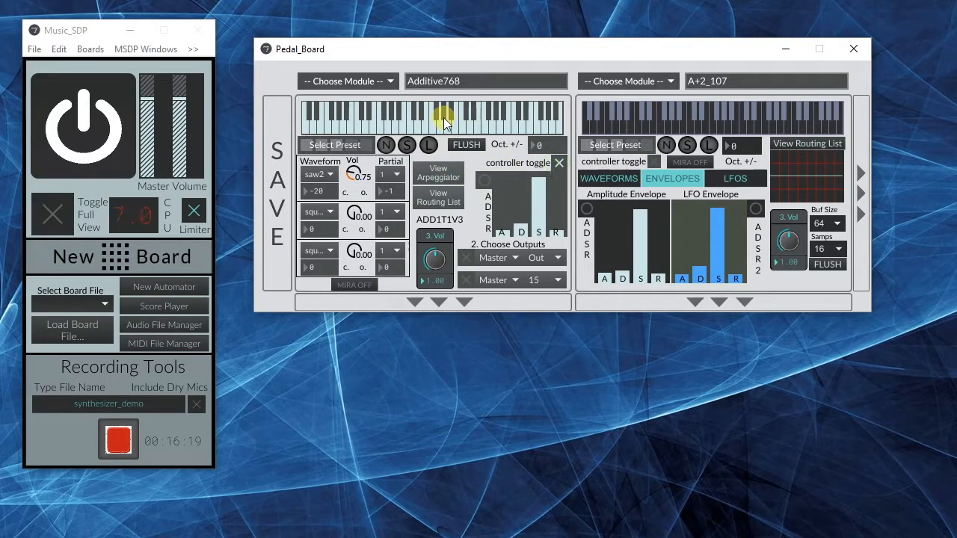
pyautogui.moveTo(0, 244); pyautogui.dragTo(764, 257)
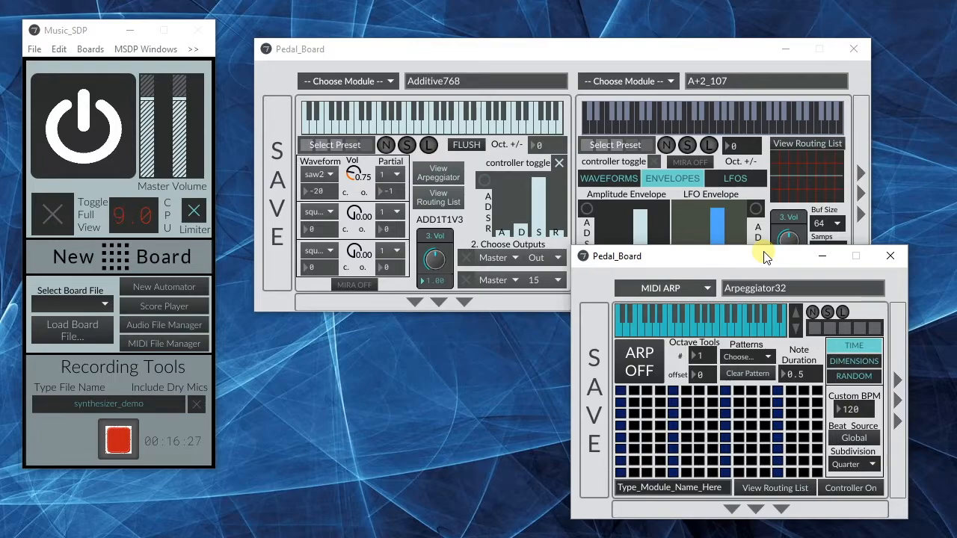
pyautogui.moveTo(757, 260); pyautogui.dragTo(0, 142)
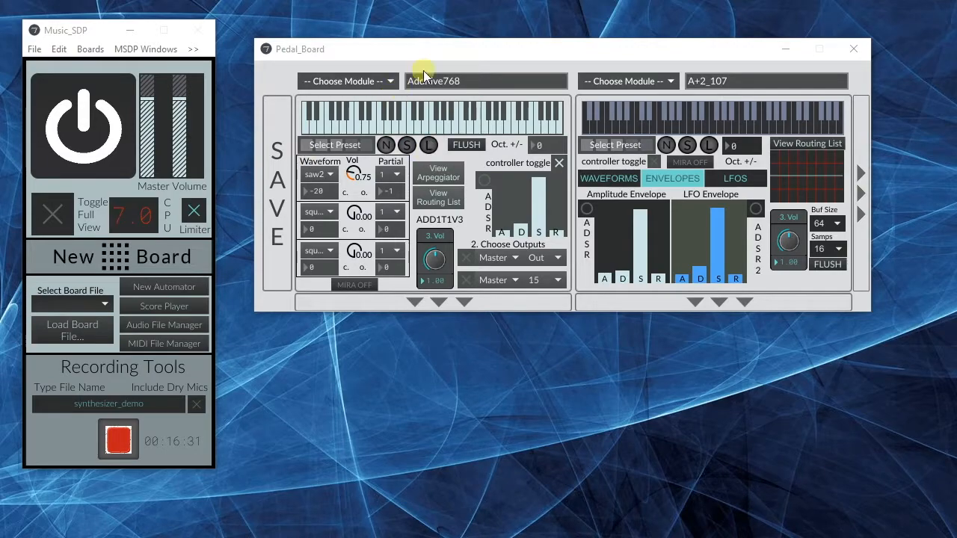
pyautogui.moveTo(435, 50); pyautogui.dragTo(437, 45)
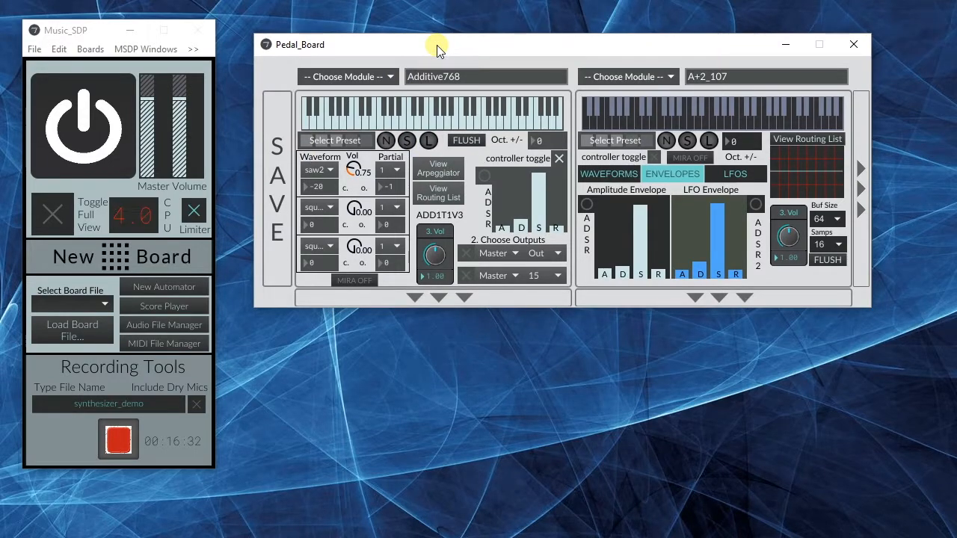
# Open the arpeggiator window of Additive768 and place it below the pedal board.
pyautogui.click(446, 169)
pyautogui.moveTo(22, 145); pyautogui.dragTo(340, 288)
pyautogui.moveTo(432, 46); pyautogui.dragTo(432, 27)
pyautogui.click(338, 283)
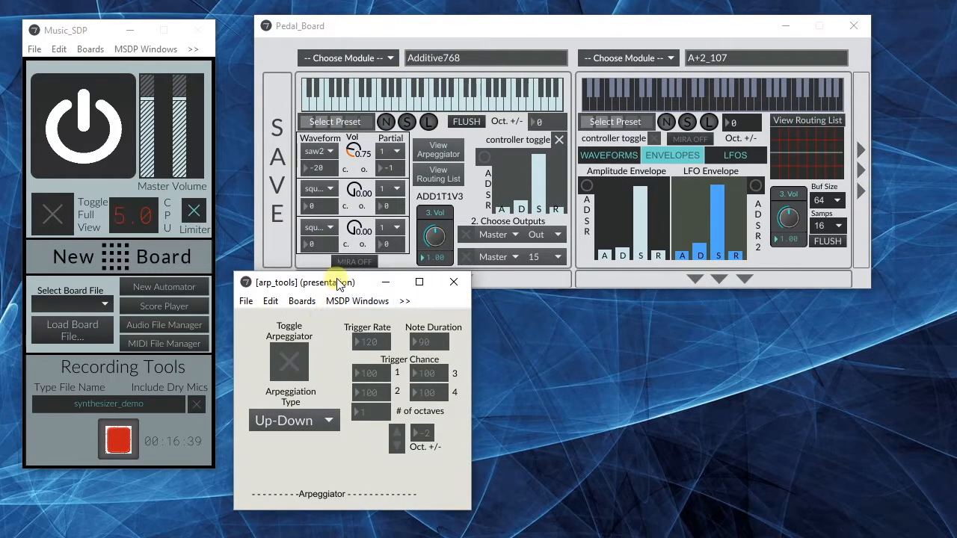
pyautogui.moveTo(337, 282); pyautogui.dragTo(531, 299)
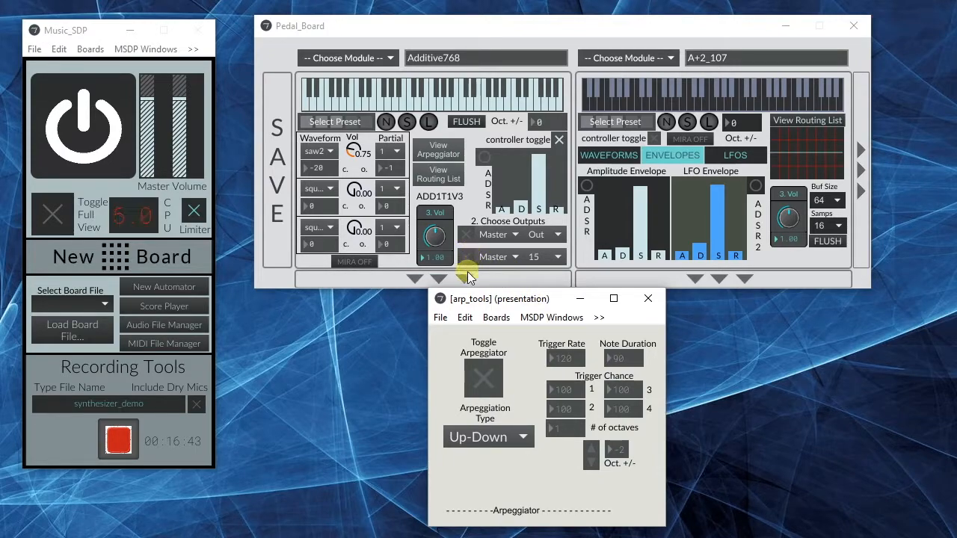
# Turn on the arpeggiator, set its octave shift to 3, and compare the sound with it off and on.
pyautogui.click(470, 379)
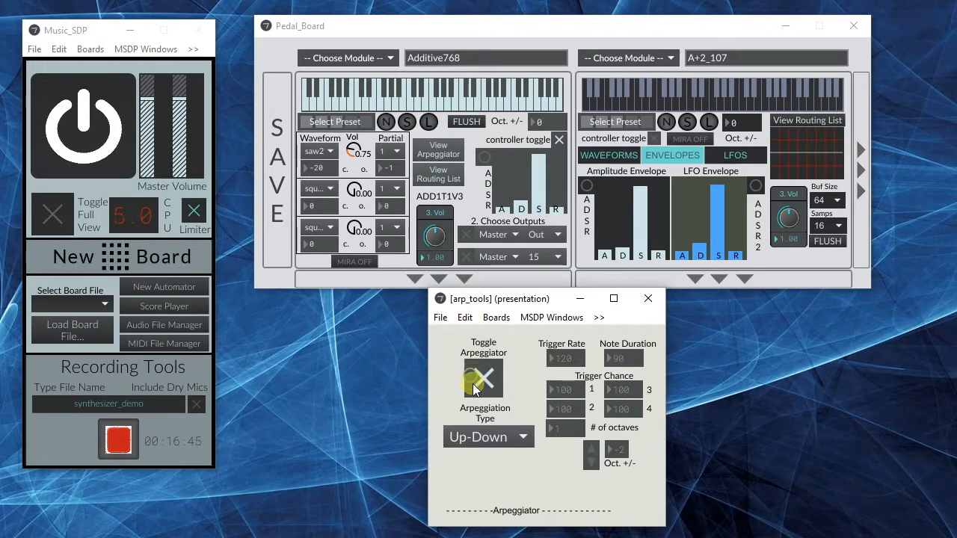
pyautogui.click(591, 448)
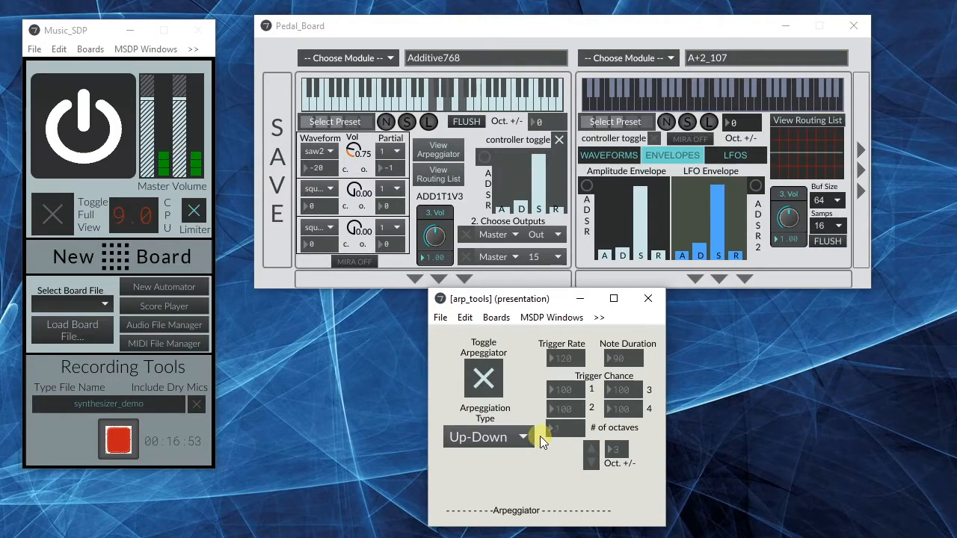
pyautogui.click(497, 392)
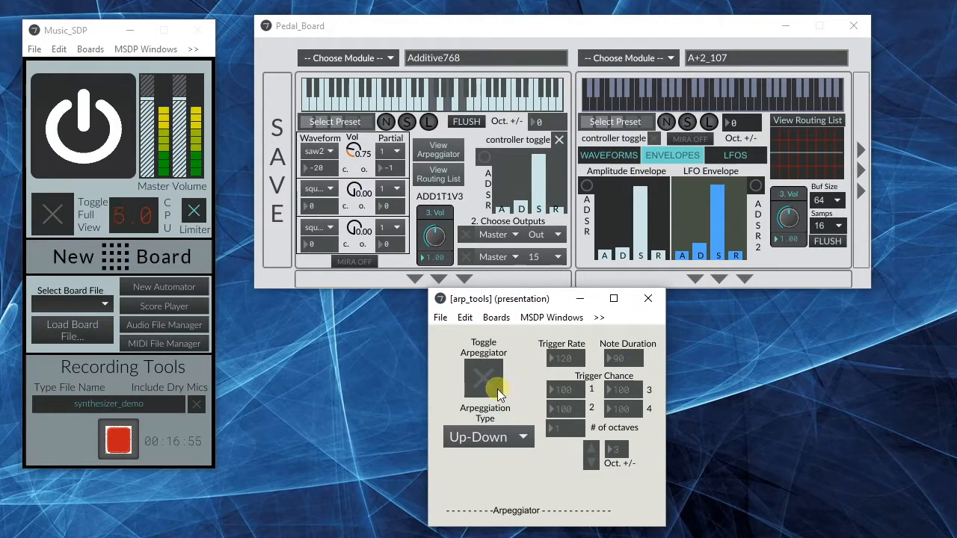
pyautogui.click(496, 391)
pyautogui.click(496, 392)
pyautogui.click(496, 392)
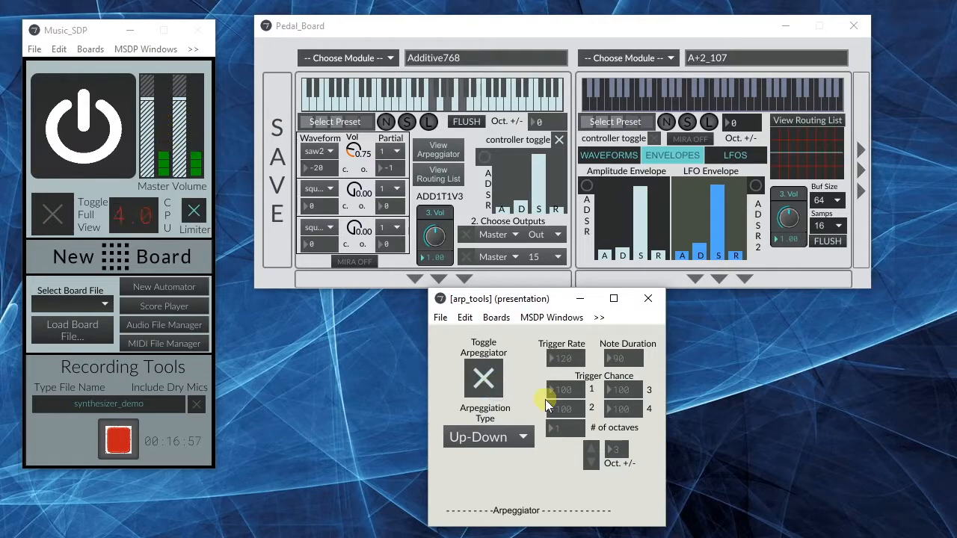
# Try the Down arpeggiation type, then return to Up-Down.
pyautogui.click(513, 438)
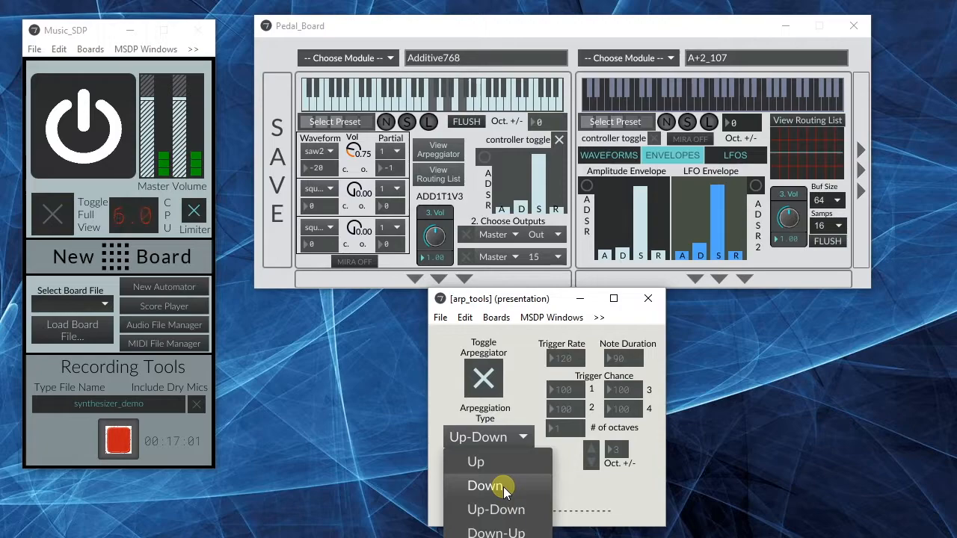
pyautogui.click(504, 486)
pyautogui.click(490, 441)
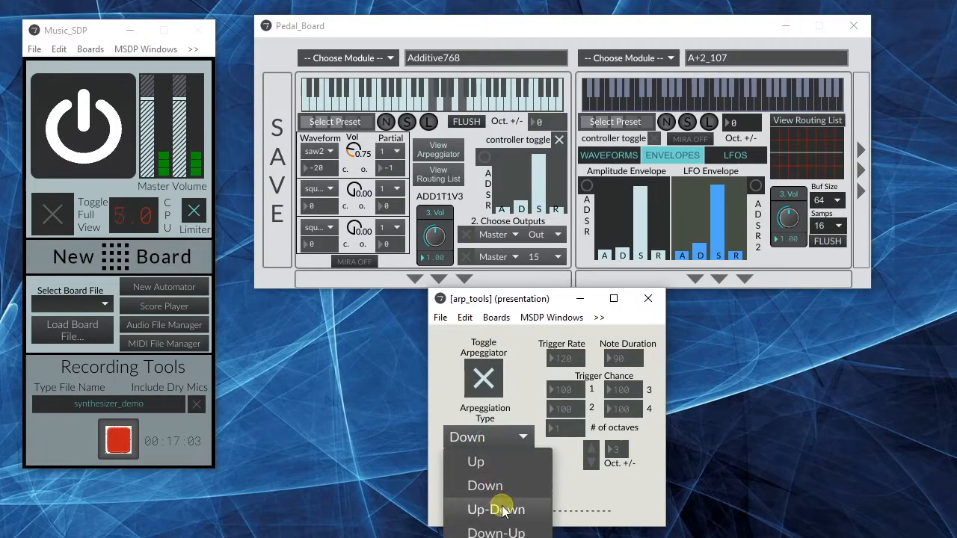
pyautogui.click(501, 508)
# Set the arpeggiator's trigger rate to 161, note duration to 184, trigger chances 1-4 to 77, 72, 84 and 55, and octaves to 4.
pyautogui.moveTo(564, 363); pyautogui.dragTo(626, 289)
pyautogui.moveTo(565, 389); pyautogui.dragTo(568, 425)
pyautogui.moveTo(618, 387)
pyautogui.mouseDown()
pyautogui.moveTo(616, 421)
pyautogui.moveTo(560, 394)
pyautogui.moveTo(615, 394)
pyautogui.mouseUp()
pyautogui.moveTo(563, 428); pyautogui.dragTo(560, 421)
# Lower the arpeggiator's octave shift to 1 and raise trigger chances 1-4 to 92, 100, 100 and 100.
pyautogui.click(591, 459)
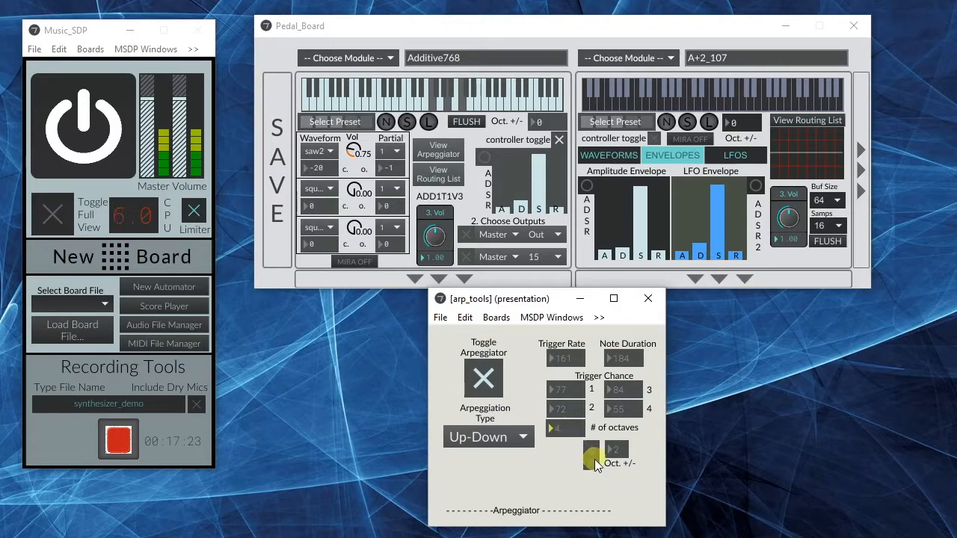
pyautogui.click(593, 461)
pyautogui.moveTo(594, 465); pyautogui.dragTo(594, 475)
pyautogui.moveTo(560, 391); pyautogui.dragTo(560, 374)
pyautogui.moveTo(562, 408)
pyautogui.mouseDown()
pyautogui.moveTo(563, 418)
pyautogui.moveTo(562, 385)
pyautogui.mouseUp()
pyautogui.moveTo(625, 386)
pyautogui.mouseDown()
pyautogui.moveTo(630, 410)
pyautogui.moveTo(626, 390)
pyautogui.mouseUp()
# Change the arpeggiation type to Random, then turn the arpeggiator off and close its window.
pyautogui.click(494, 438)
pyautogui.click(494, 537)
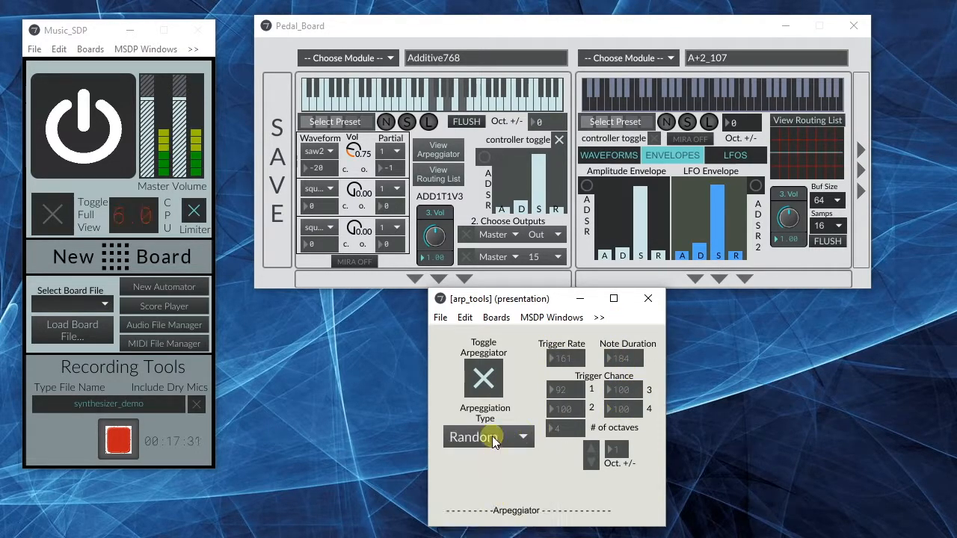
pyautogui.click(486, 379)
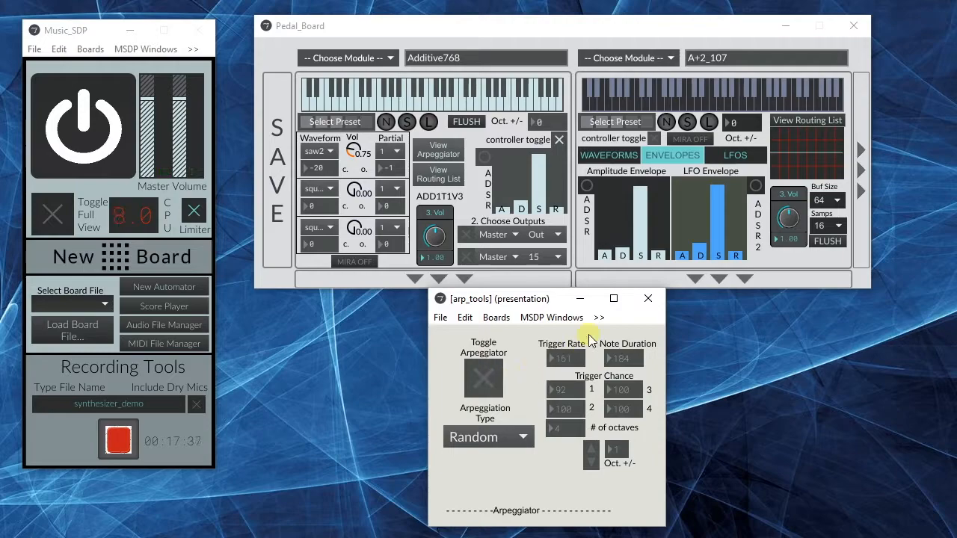
pyautogui.click(647, 298)
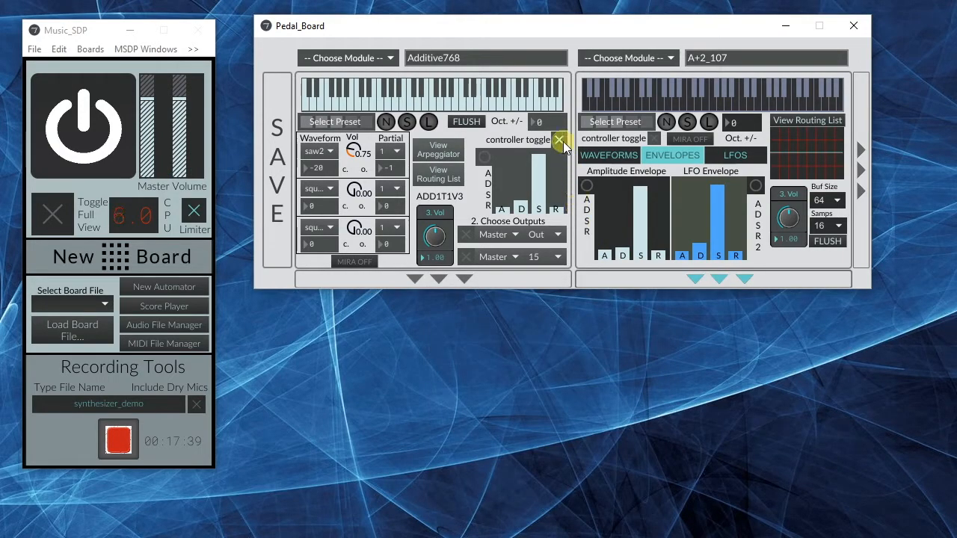
# Enable controller input for A+2_107 and display its LFO settings.
pyautogui.click(654, 139)
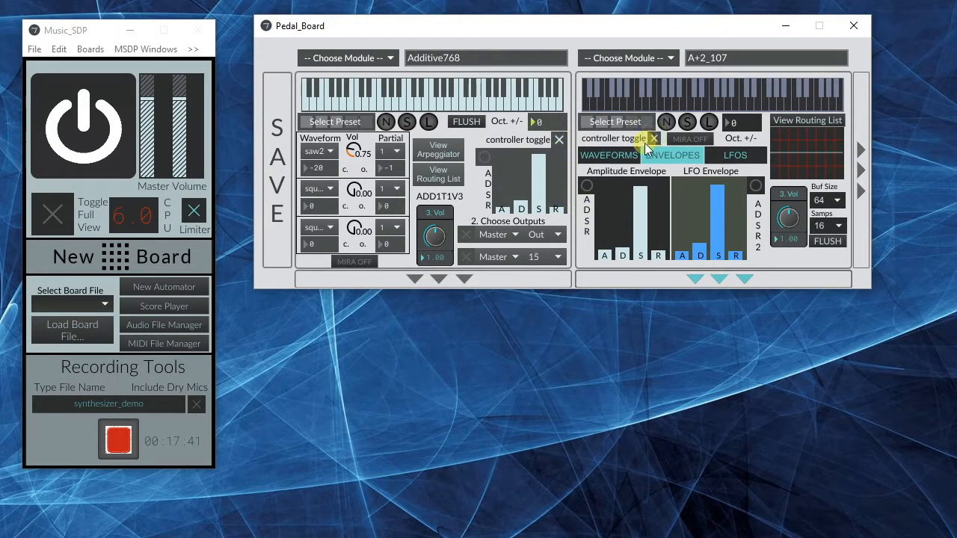
pyautogui.click(741, 154)
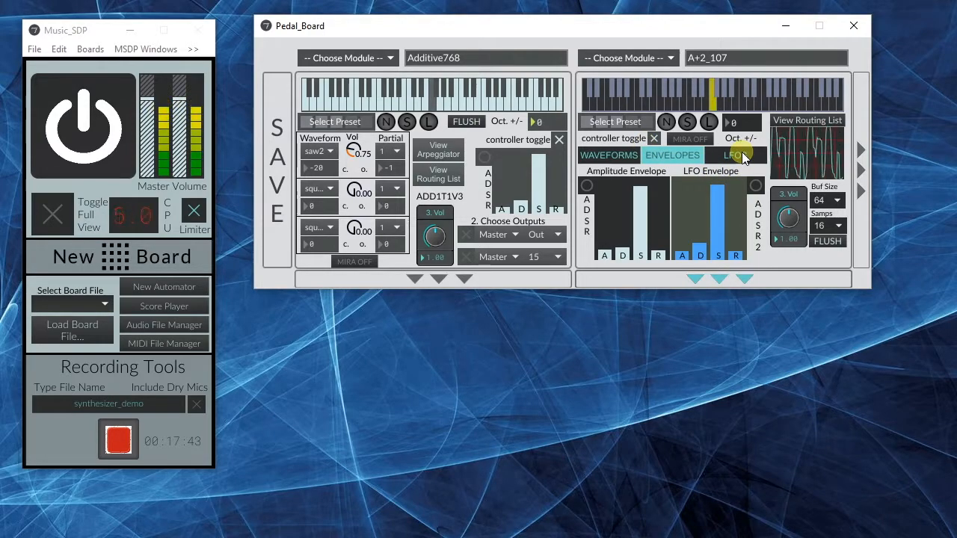
pyautogui.click(621, 192)
pyautogui.click(617, 233)
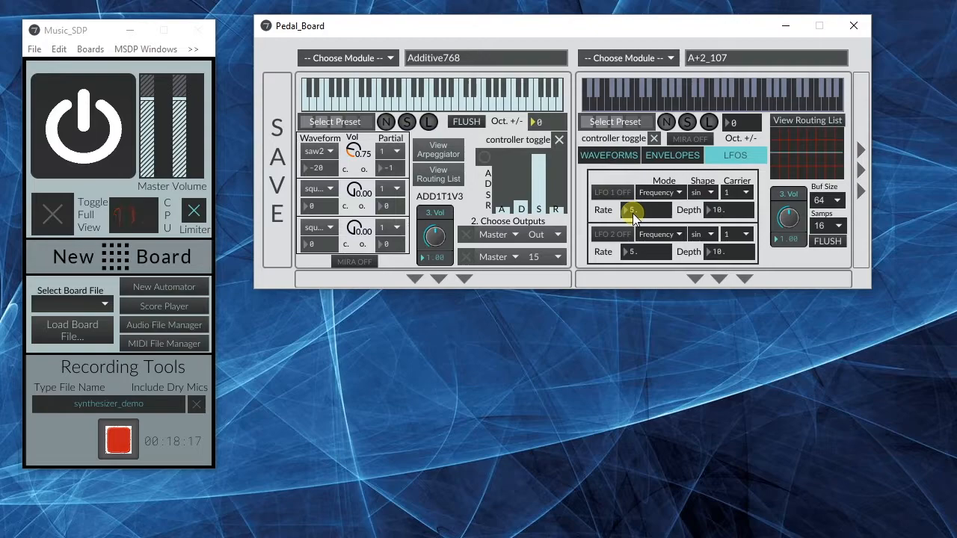
# Try a different rate on LFO 1, then set it back to 5.
pyautogui.moveTo(632, 213); pyautogui.dragTo(621, 21)
pyautogui.write('5')
pyautogui.press('Return')
# Examine the mode and carrier options available for LFO 1.
pyautogui.click(676, 192)
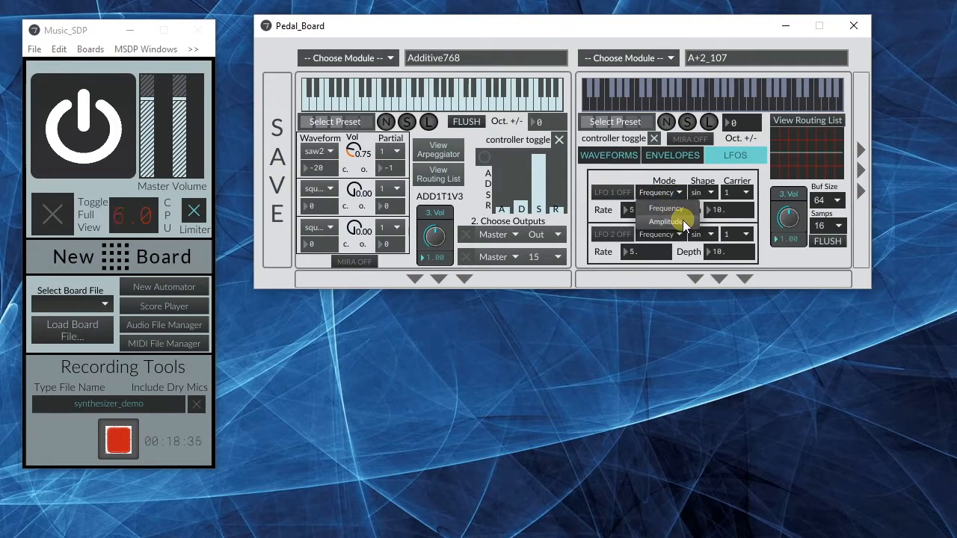
pyautogui.click(674, 177)
pyautogui.click(739, 192)
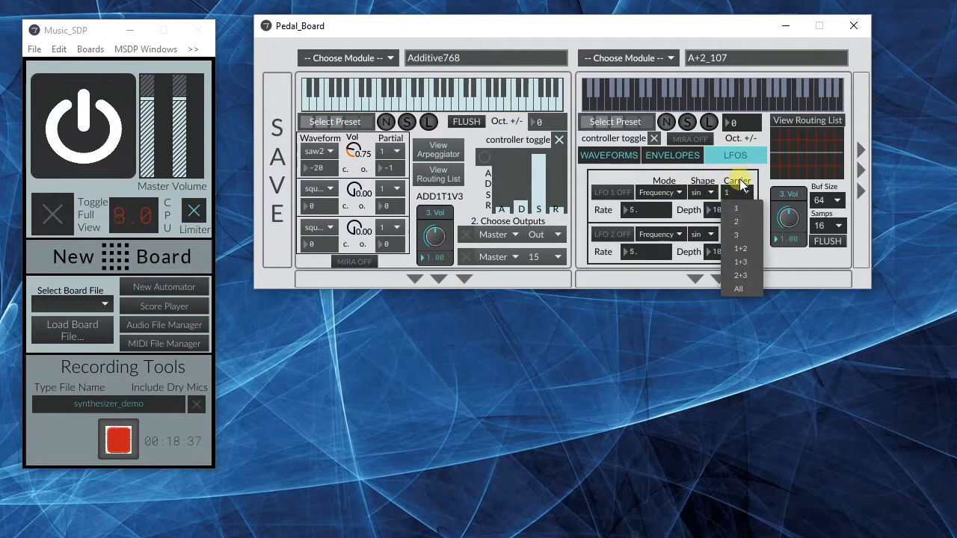
pyautogui.click(737, 187)
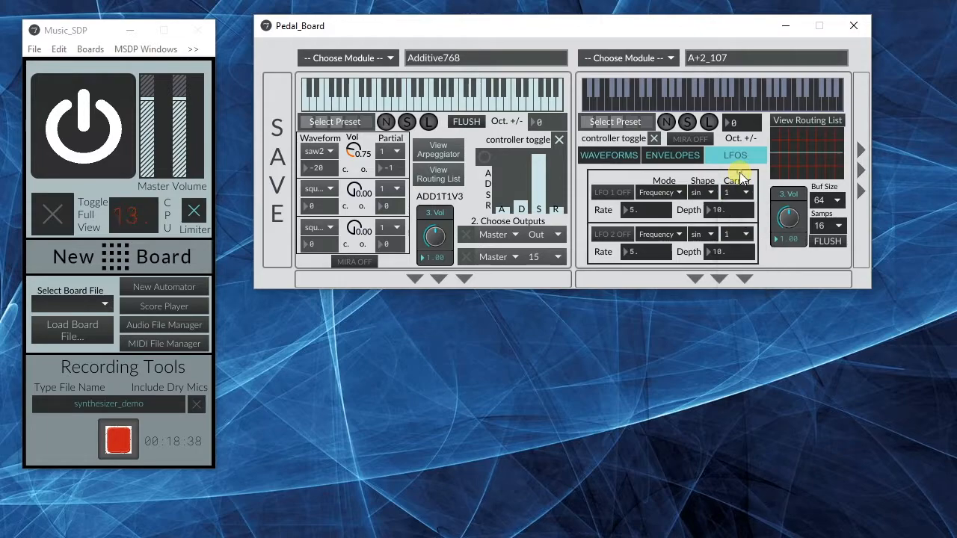
pyautogui.click(660, 192)
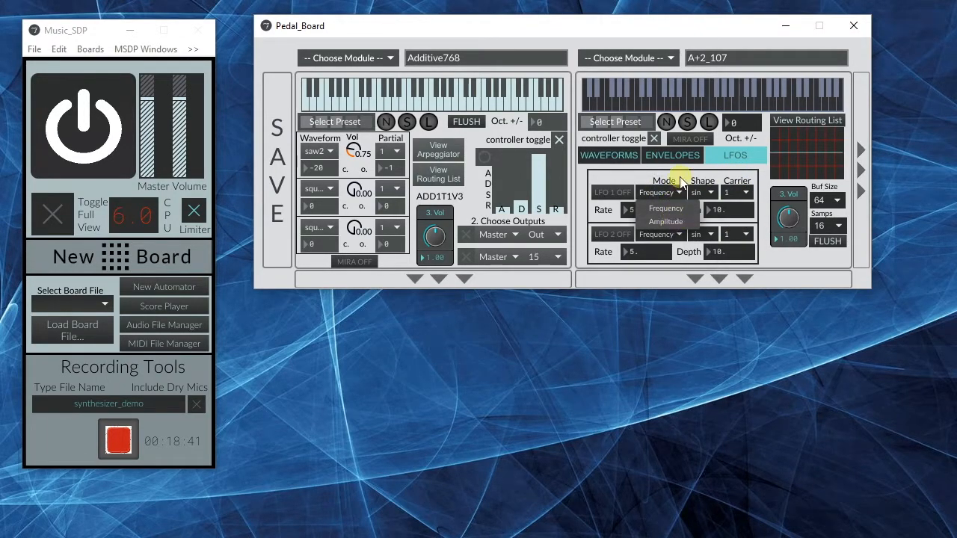
pyautogui.click(636, 176)
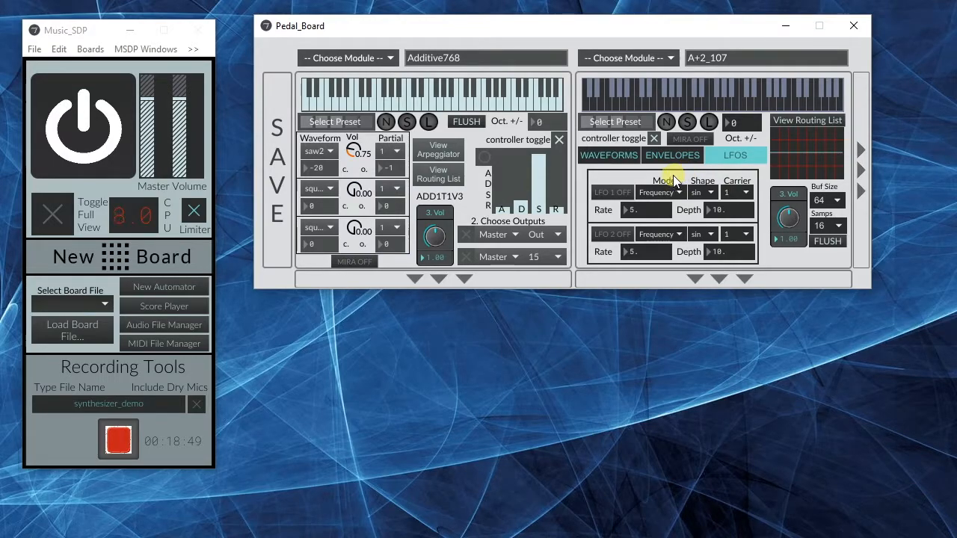
# Turn on LFO 1 in Frequency mode with a sin shape and carrier 1, leaving LFO 2 off.
pyautogui.click(621, 191)
pyautogui.click(611, 234)
pyautogui.click(611, 233)
pyautogui.click(680, 192)
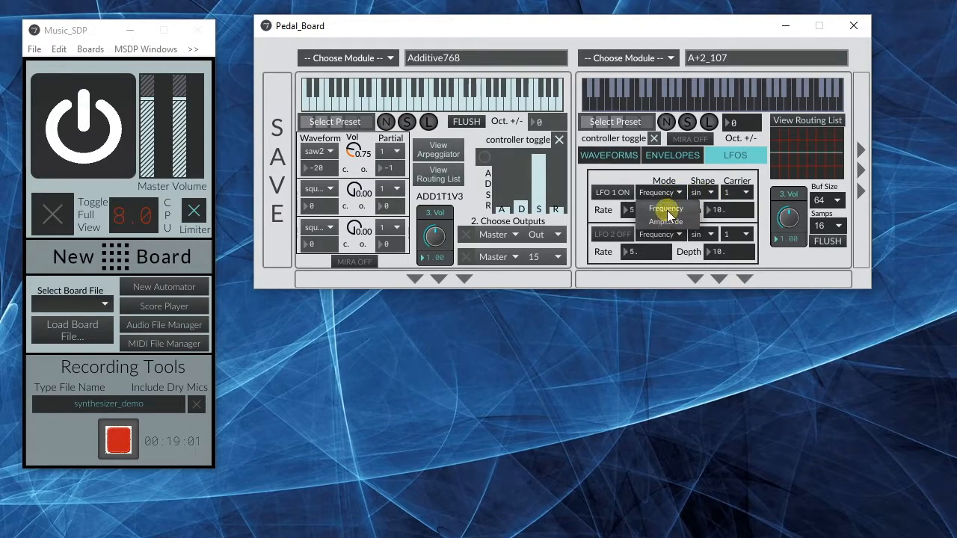
pyautogui.click(666, 219)
pyautogui.click(699, 191)
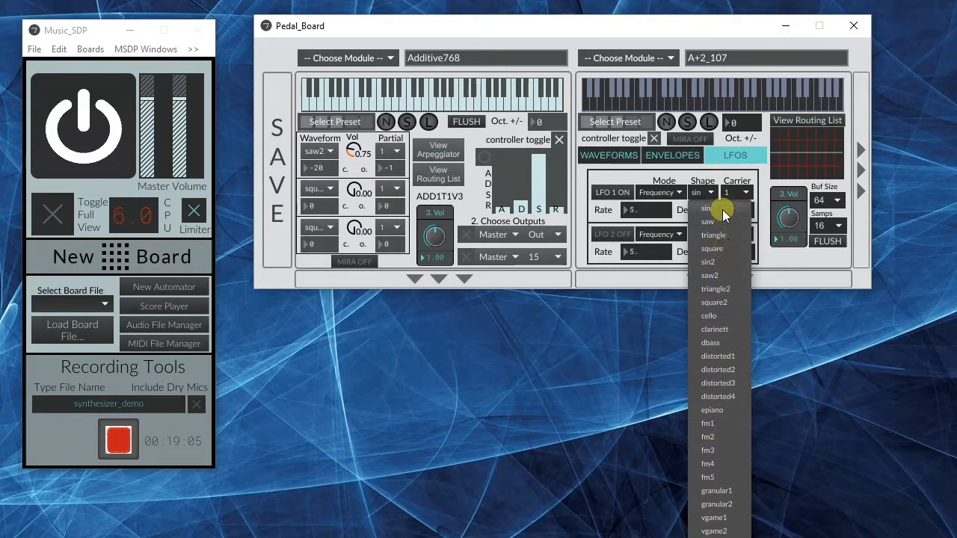
pyautogui.click(722, 212)
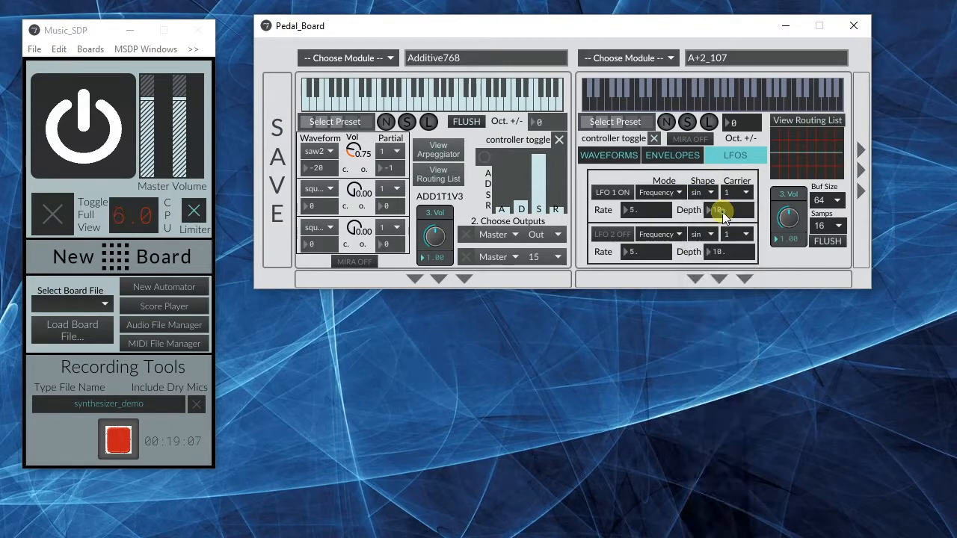
pyautogui.click(749, 195)
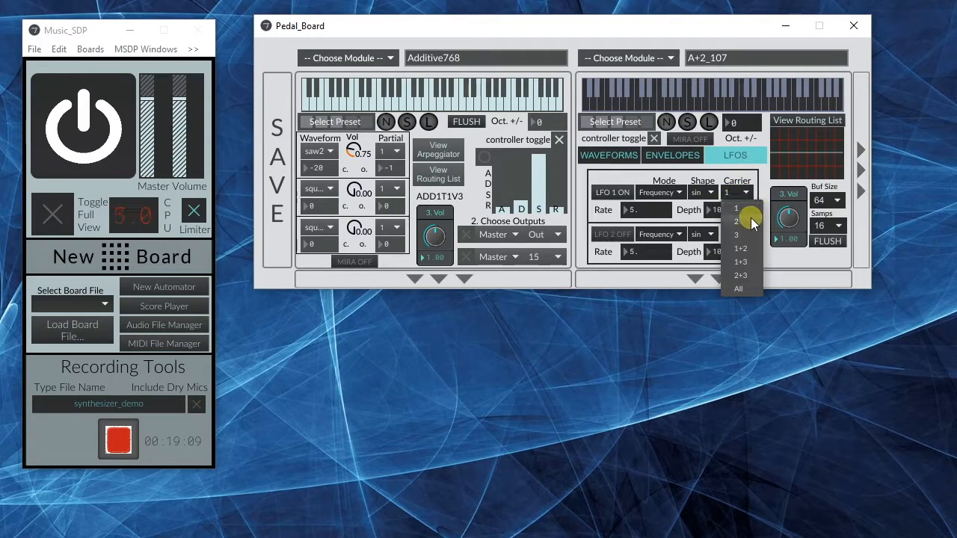
pyautogui.click(737, 209)
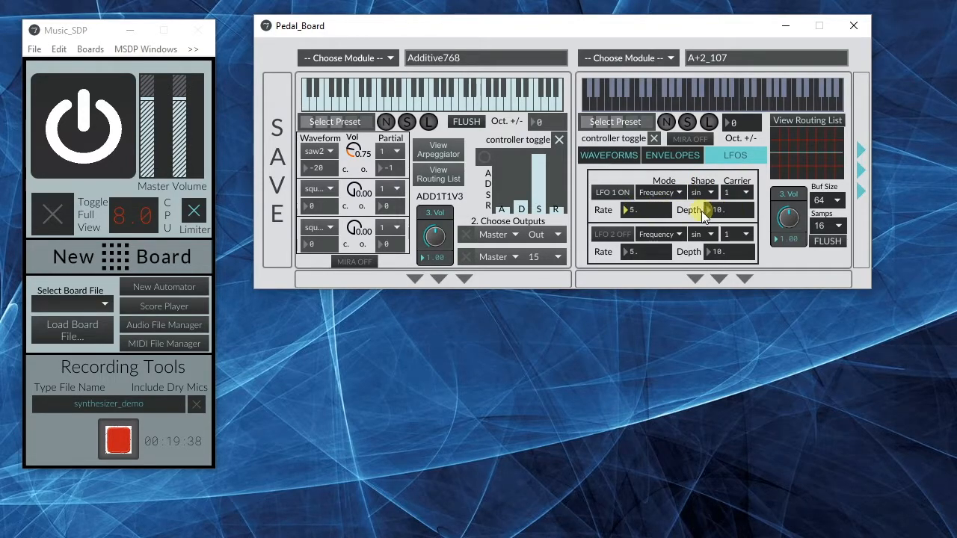
# Vary the rate and depth of LFO 1 and try its Amplitude mode.
pyautogui.moveTo(628, 210)
pyautogui.mouseDown()
pyautogui.moveTo(633, 231)
pyautogui.moveTo(633, 214)
pyautogui.mouseUp()
pyautogui.moveTo(712, 208); pyautogui.dragTo(713, 207)
pyautogui.click(652, 196)
pyautogui.click(693, 219)
pyautogui.moveTo(717, 212); pyautogui.dragTo(715, 207)
# Return LFO 1 to Frequency mode with a rate of 5 and a depth of 5.
pyautogui.click(658, 193)
pyautogui.click(662, 209)
pyautogui.moveTo(642, 210); pyautogui.dragTo(641, 219)
pyautogui.moveTo(725, 214); pyautogui.dragTo(690, 215)
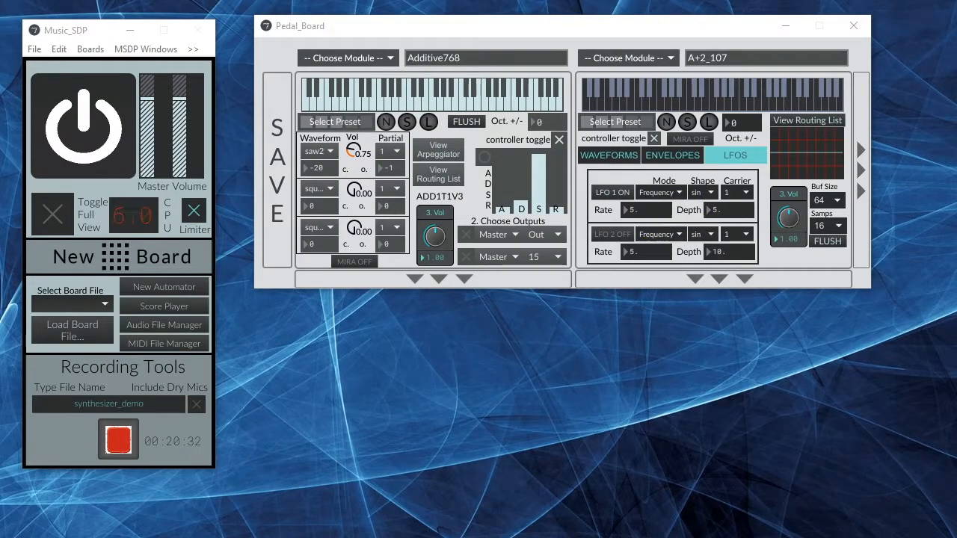
# Raise LFO 1's depth to 100 and its rate to 2000.
pyautogui.click(715, 211)
pyautogui.moveTo(714, 210); pyautogui.dragTo(713, 138)
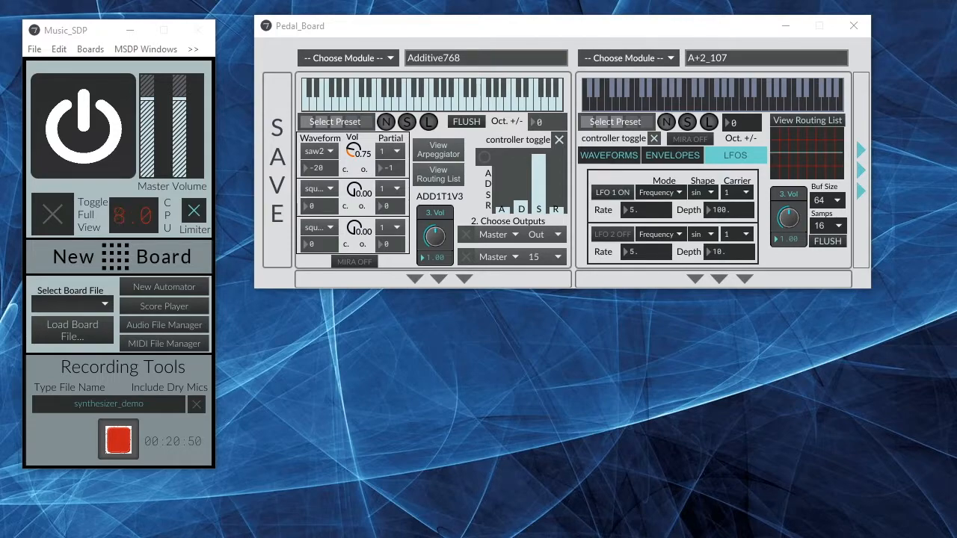
pyautogui.moveTo(631, 210); pyautogui.dragTo(632, 22)
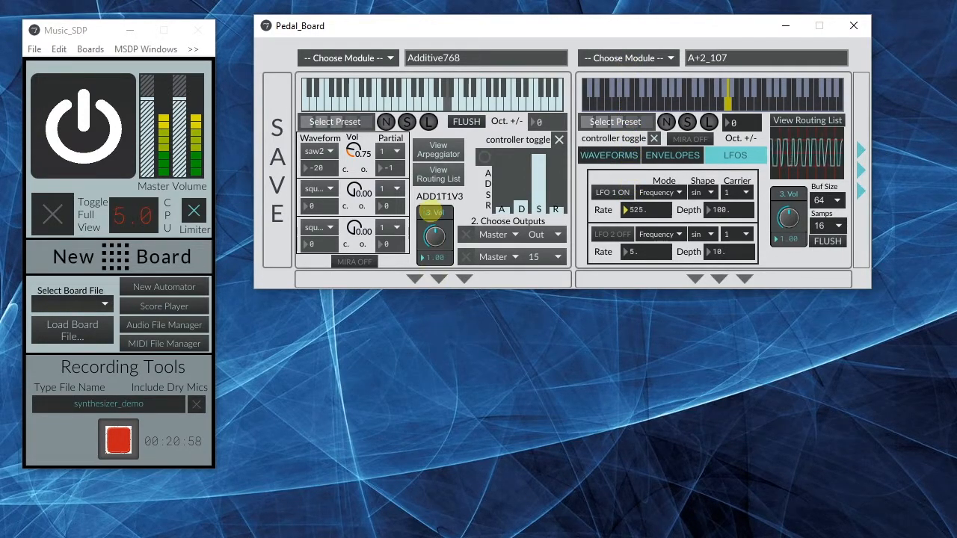
pyautogui.moveTo(439, 240); pyautogui.dragTo(437, 216)
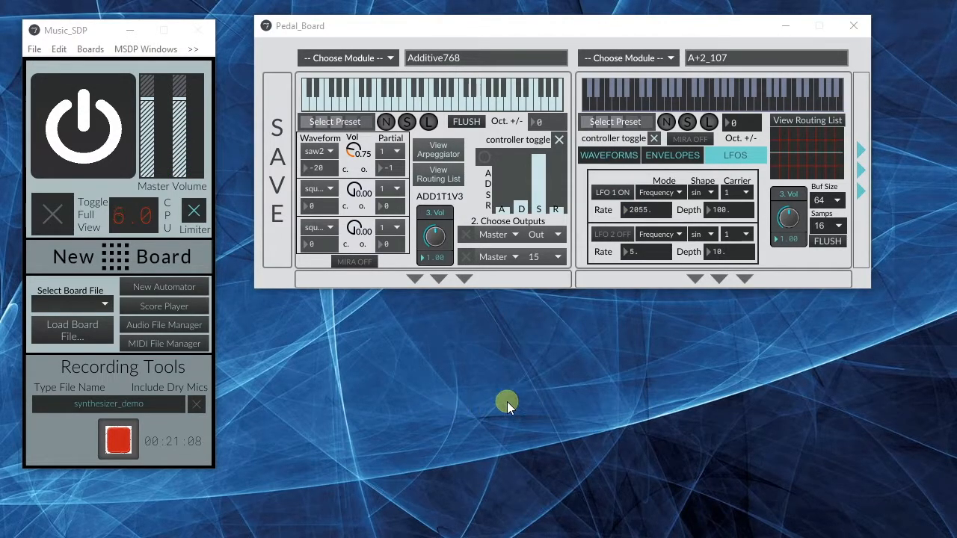
pyautogui.click(637, 211)
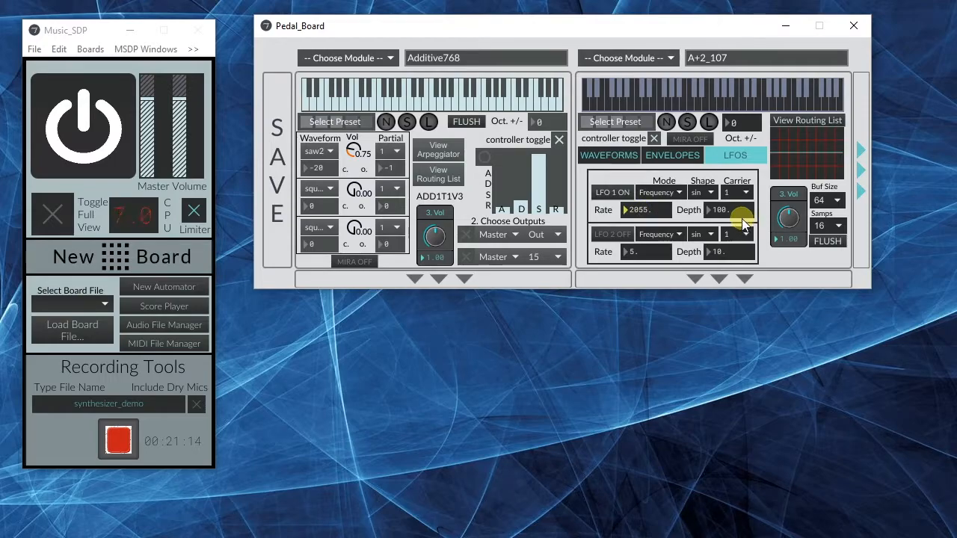
pyautogui.write('1')
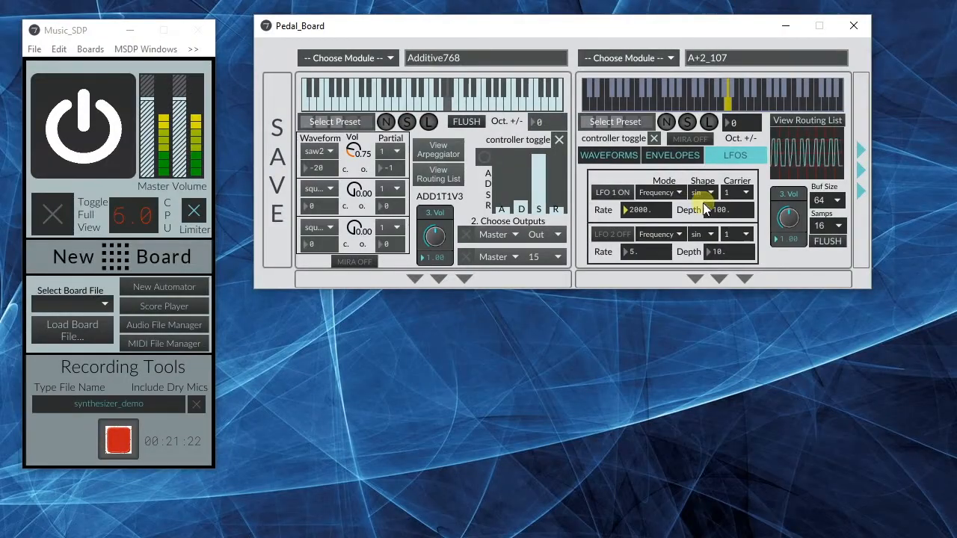
# Try square2, distorted3 and an fm shape on LFO 1, then restore the sin shape.
pyautogui.click(707, 193)
pyautogui.click(706, 199)
pyautogui.click(707, 195)
pyautogui.click(718, 303)
pyautogui.click(705, 196)
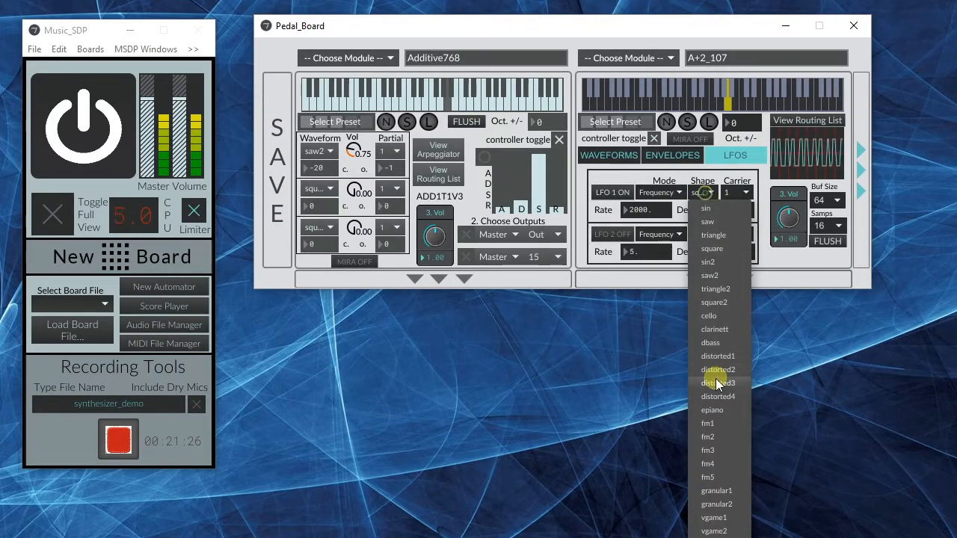
pyautogui.click(716, 382)
pyautogui.click(704, 194)
pyautogui.click(729, 468)
pyautogui.click(705, 194)
pyautogui.click(710, 210)
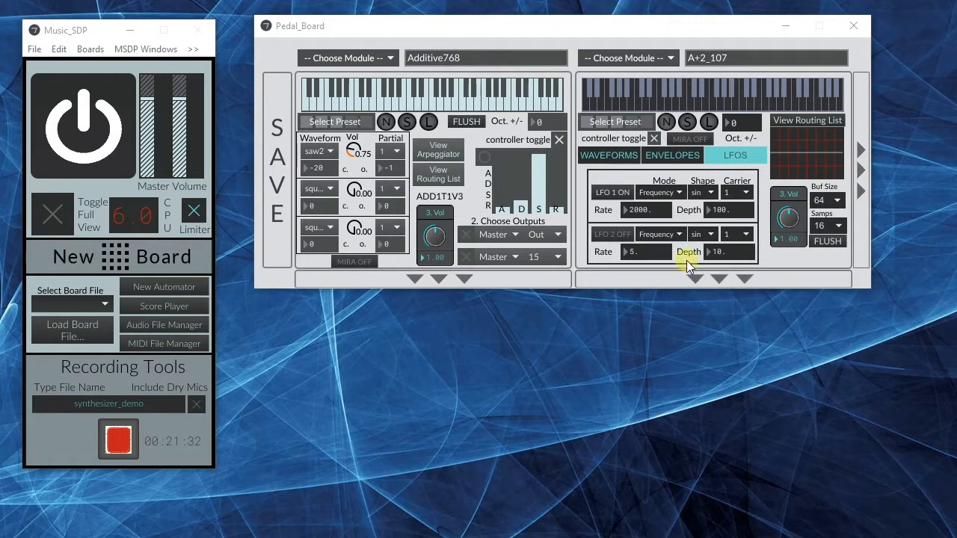
# Raise the volume of the distorted3 waveshape in A+2_107 to 0.91.
pyautogui.click(633, 157)
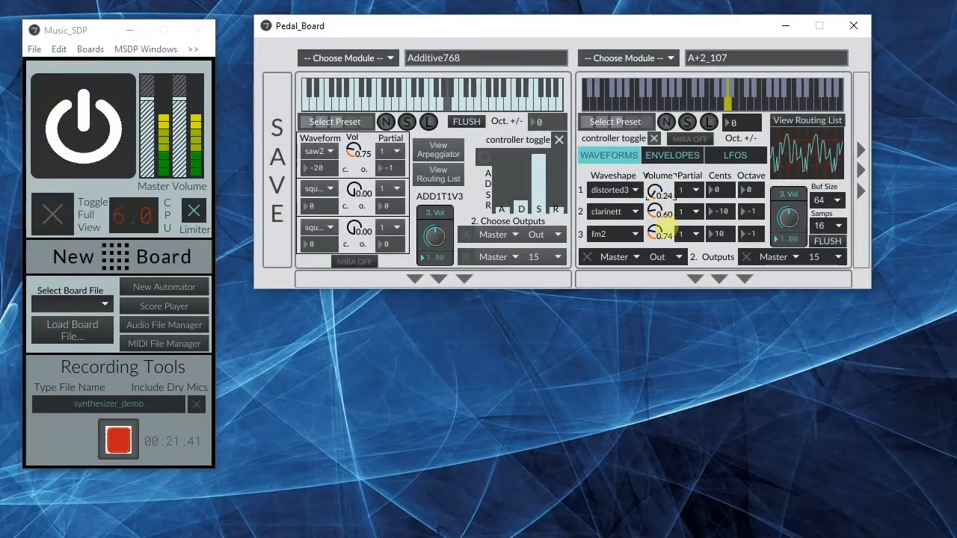
pyautogui.moveTo(660, 216); pyautogui.dragTo(660, 207)
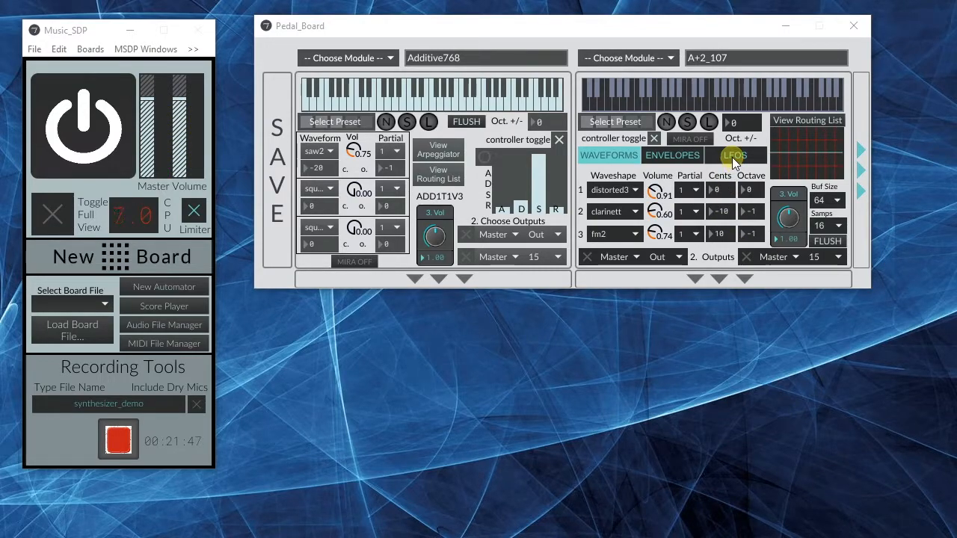
# Review LFO 1's carrier choices in A+2_107 and lower its rate to 61 and its depth to 29.
pyautogui.click(733, 157)
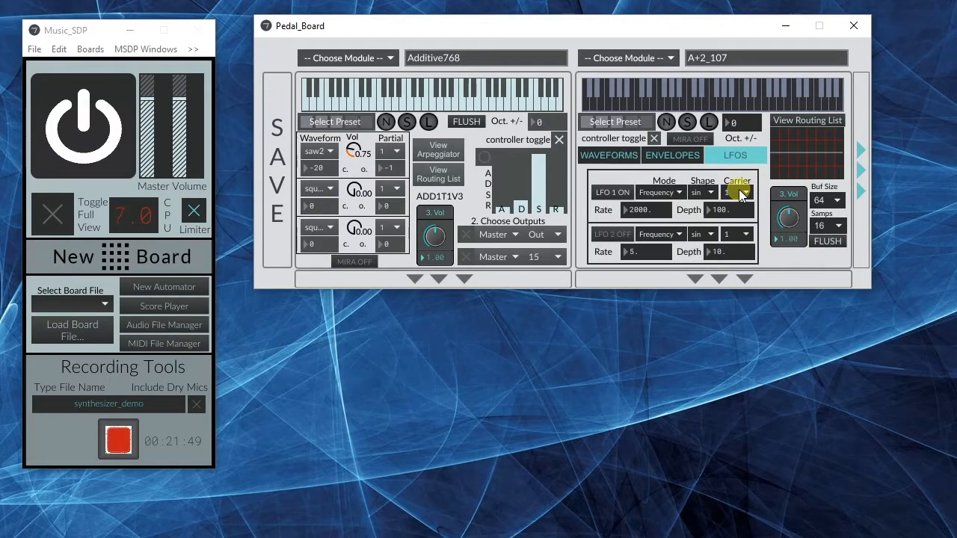
pyautogui.click(740, 193)
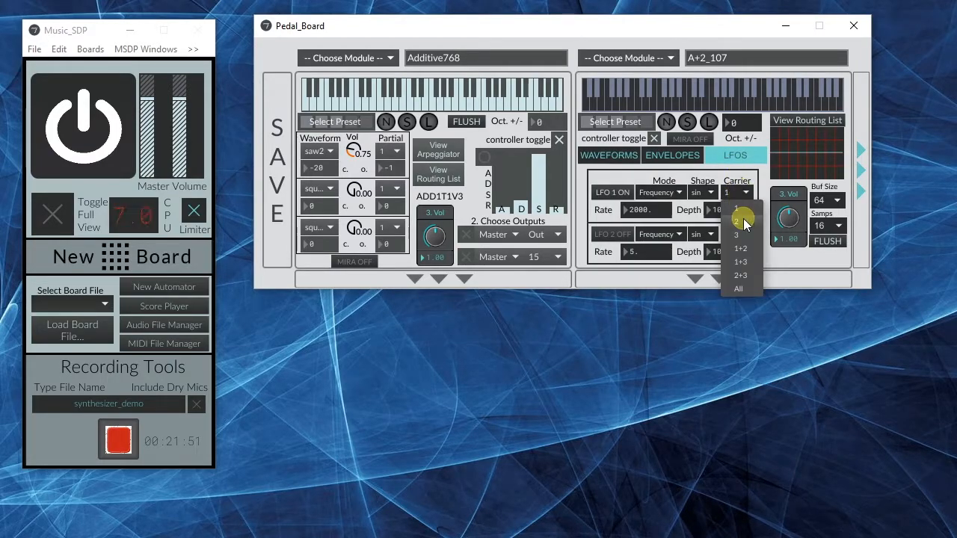
pyautogui.click(744, 224)
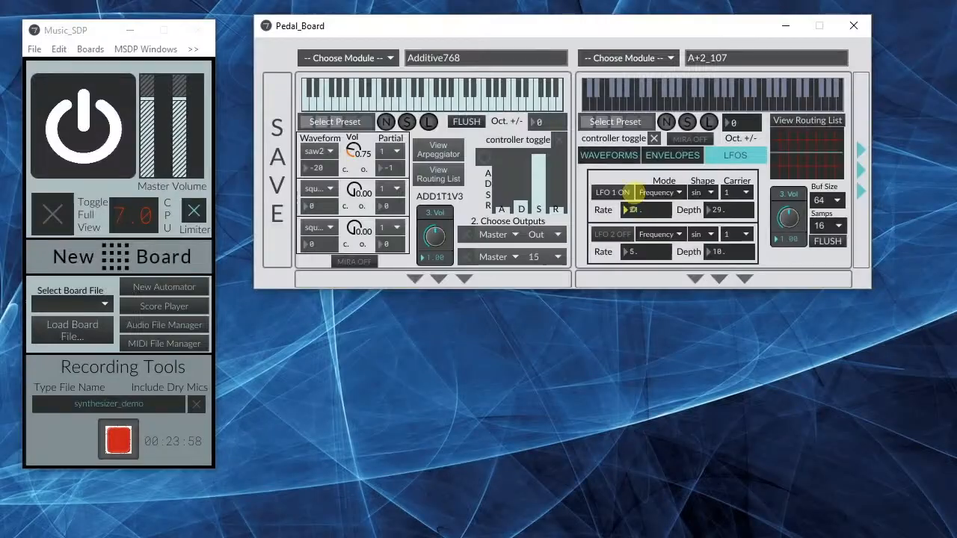
pyautogui.moveTo(633, 193); pyautogui.dragTo(633, 160)
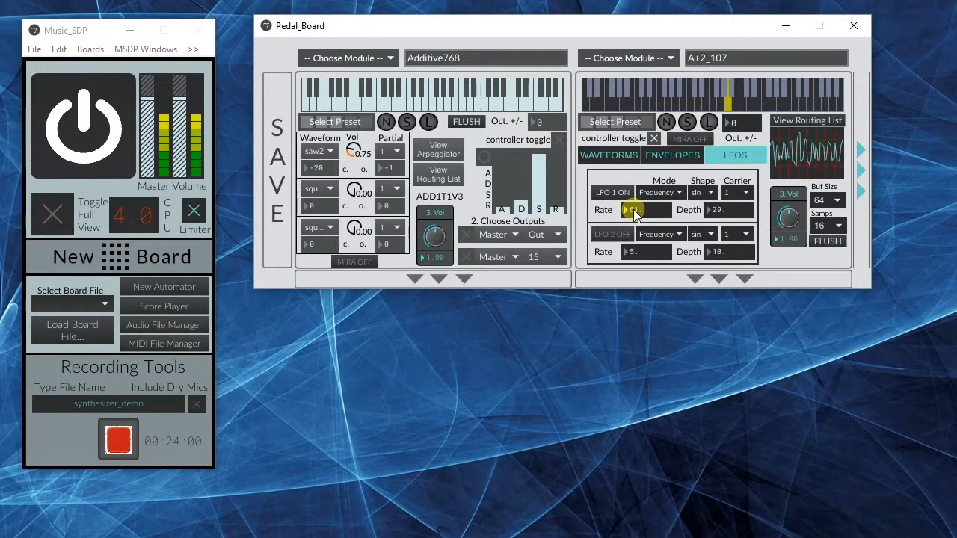
# Cycle LFO 1's carrier through 2, 3, 1+3 and 2+3, ending on All.
pyautogui.click(741, 192)
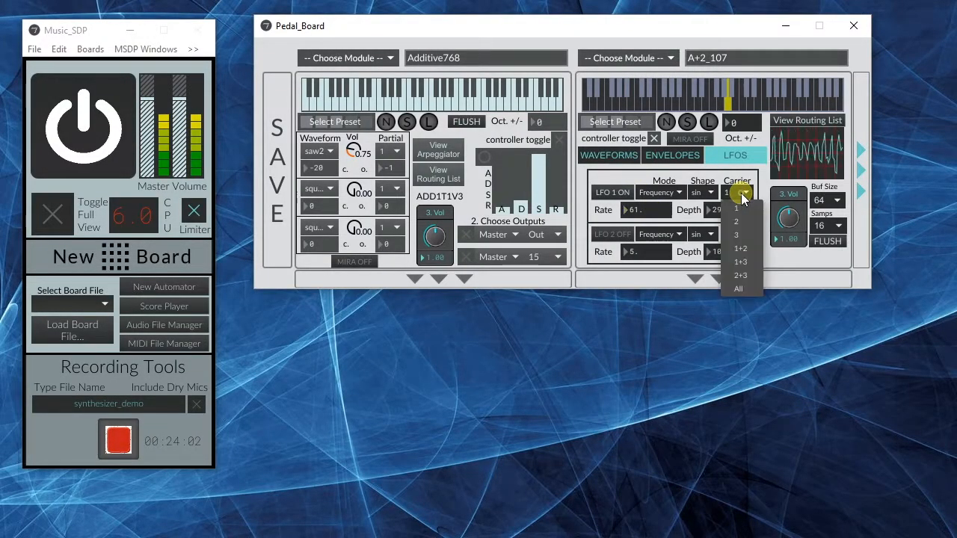
pyautogui.click(744, 222)
pyautogui.click(741, 192)
pyautogui.click(741, 235)
pyautogui.click(743, 193)
pyautogui.click(743, 241)
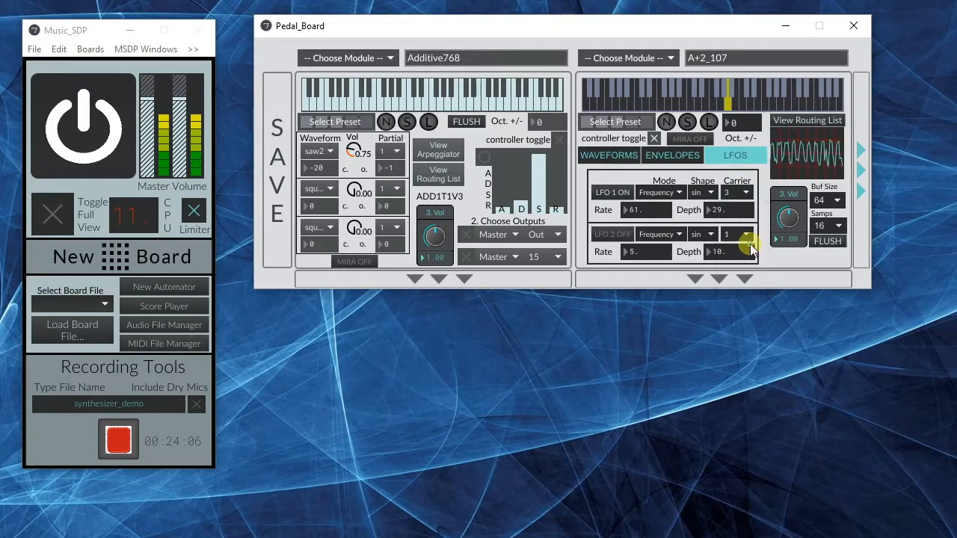
pyautogui.click(741, 193)
pyautogui.click(744, 252)
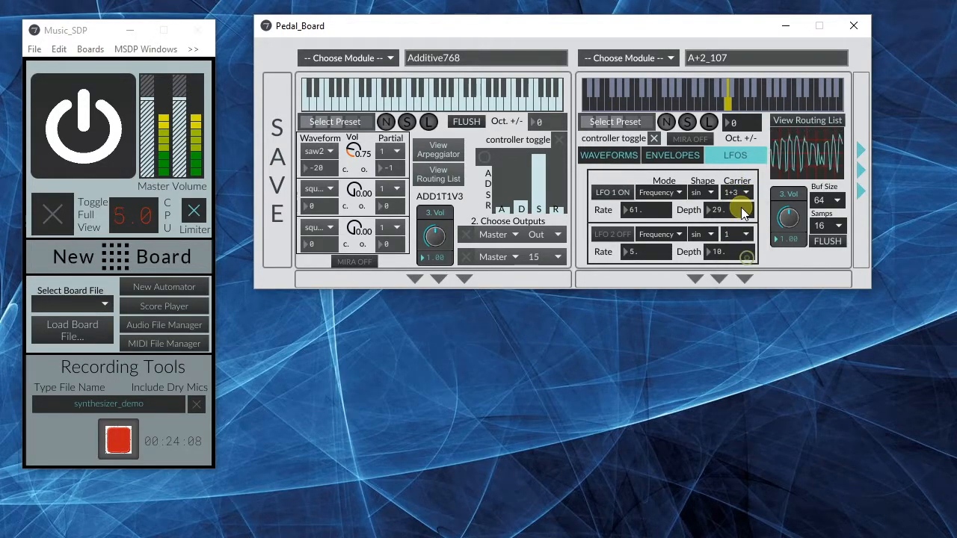
pyautogui.click(739, 191)
pyautogui.click(748, 275)
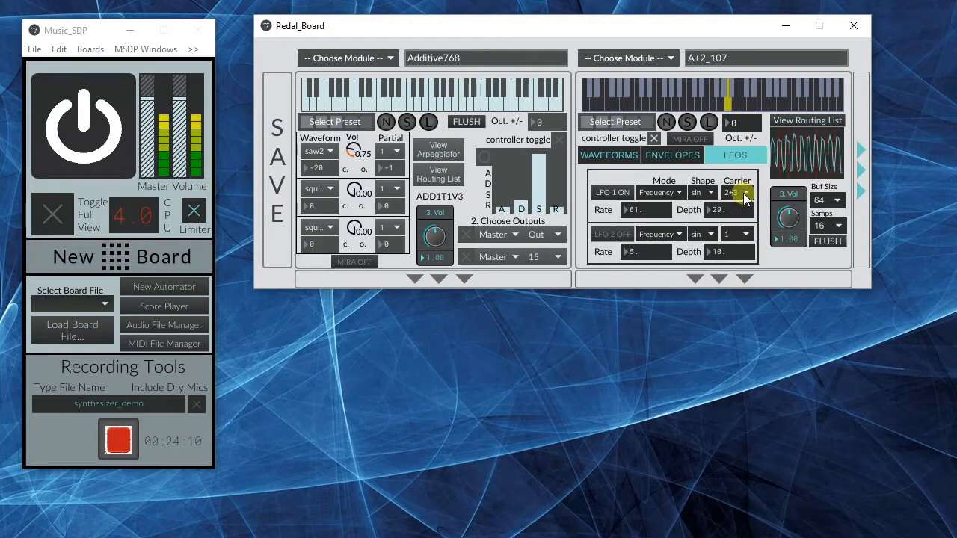
pyautogui.click(743, 193)
pyautogui.click(750, 286)
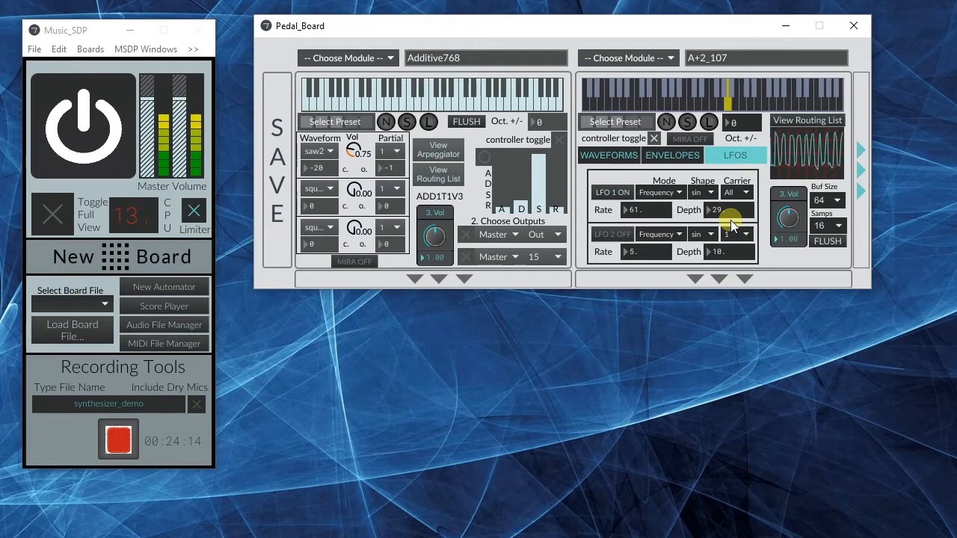
# Set LFO 1's rate to 2 and its mode to Amplitude.
pyautogui.click(658, 213)
pyautogui.write('2.')
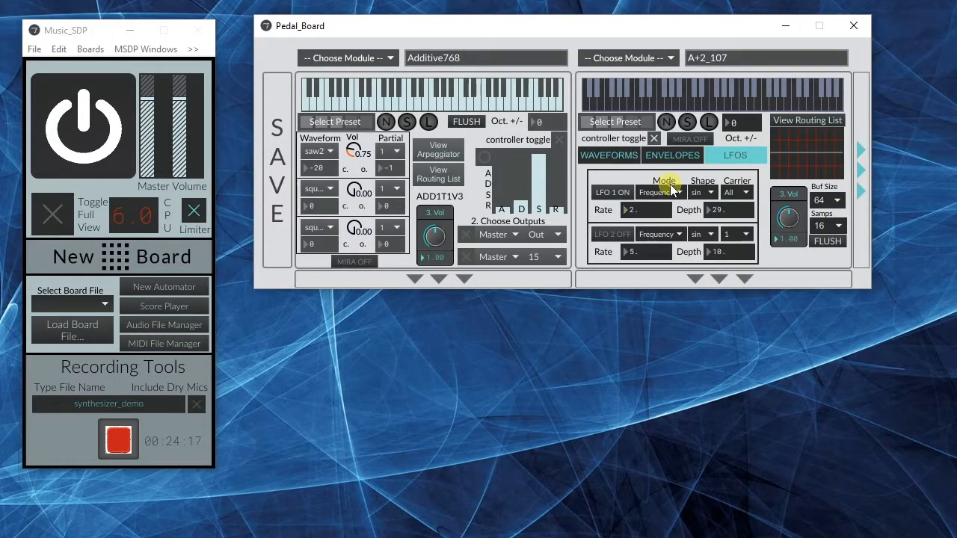
pyautogui.click(668, 189)
pyautogui.click(668, 225)
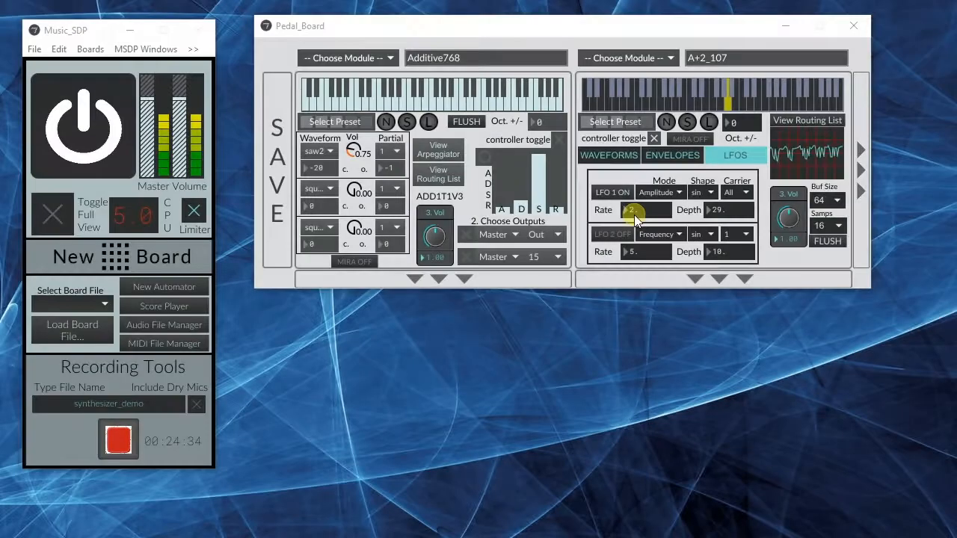
# Sweep LFO 1's rate up to about 299 and down to 7, and return its mode to Frequency.
pyautogui.moveTo(638, 213); pyautogui.dragTo(632, 1)
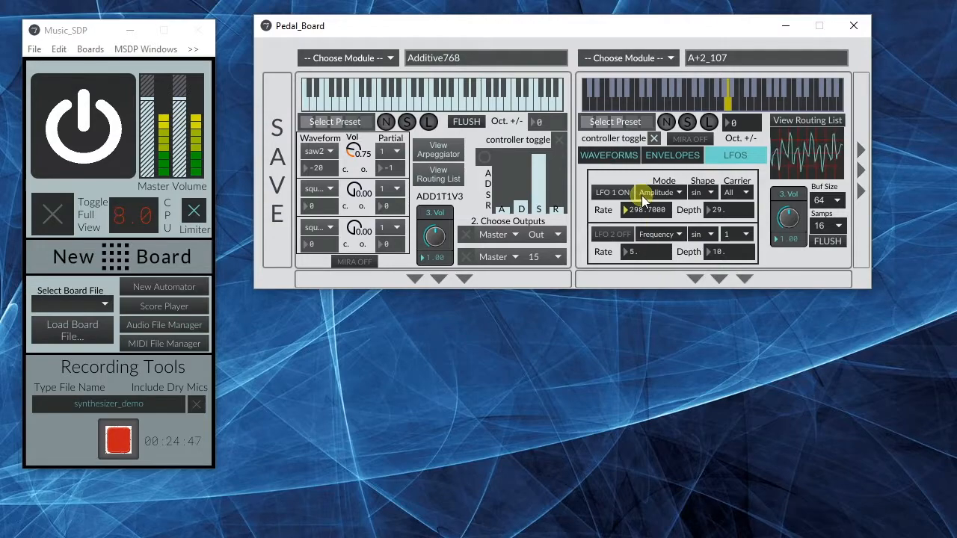
pyautogui.moveTo(634, 209); pyautogui.dragTo(647, 432)
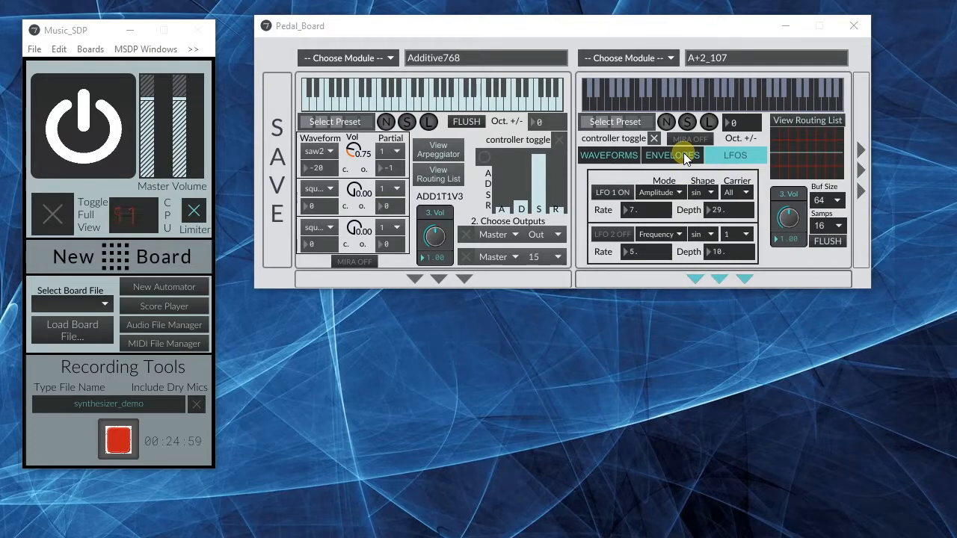
pyautogui.click(667, 191)
pyautogui.click(667, 207)
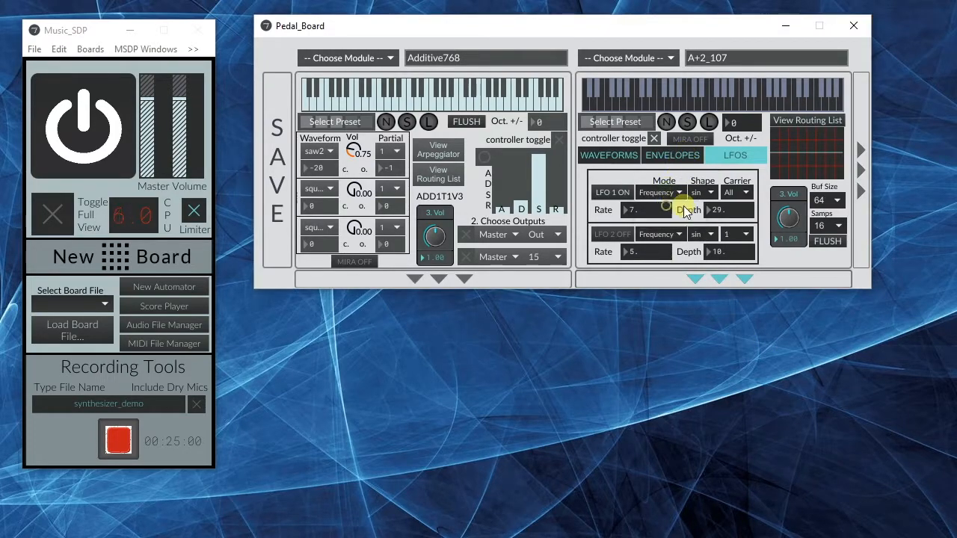
# Raise the LFO envelope's attack to near maximum and lower it again to a short attack.
pyautogui.click(665, 156)
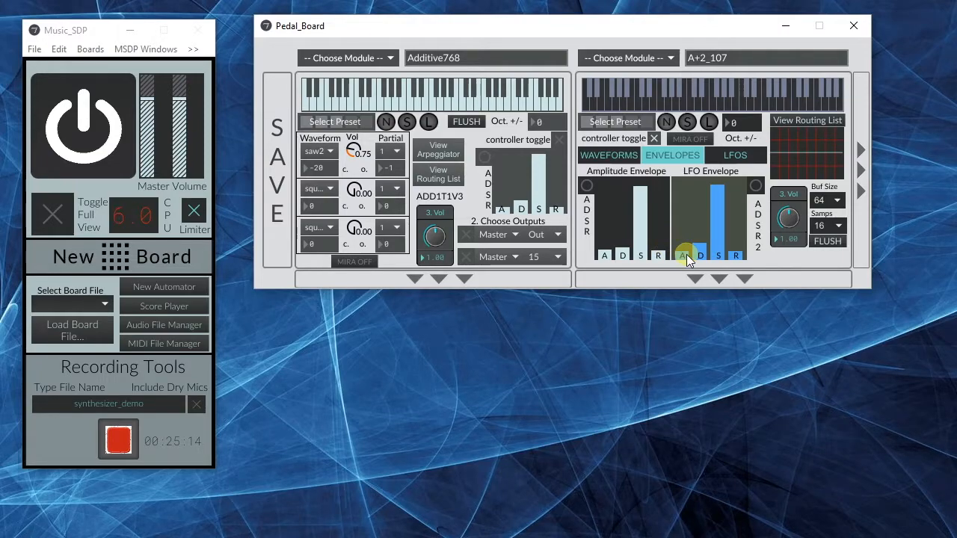
pyautogui.moveTo(685, 250)
pyautogui.mouseDown()
pyautogui.moveTo(691, 182)
pyautogui.moveTo(705, 247)
pyautogui.mouseUp()
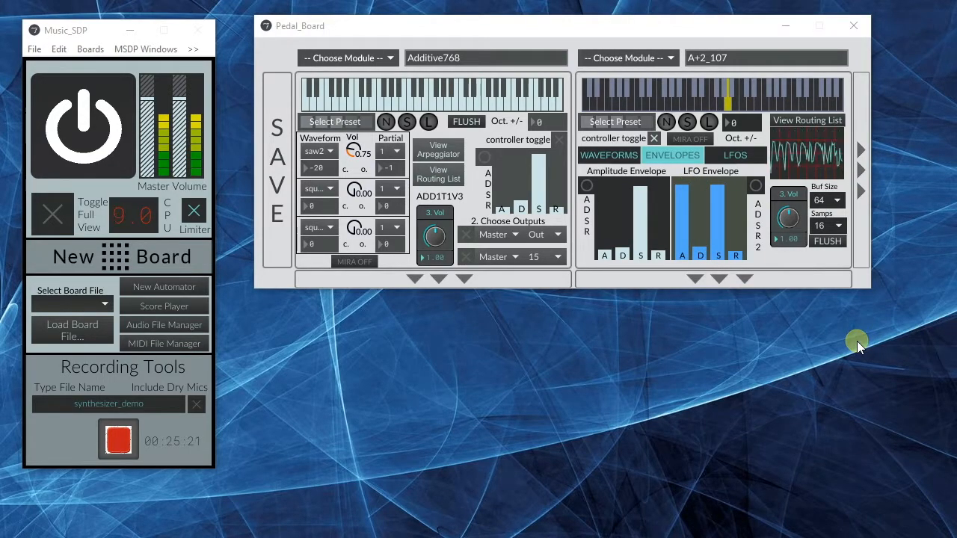
pyautogui.click(691, 193)
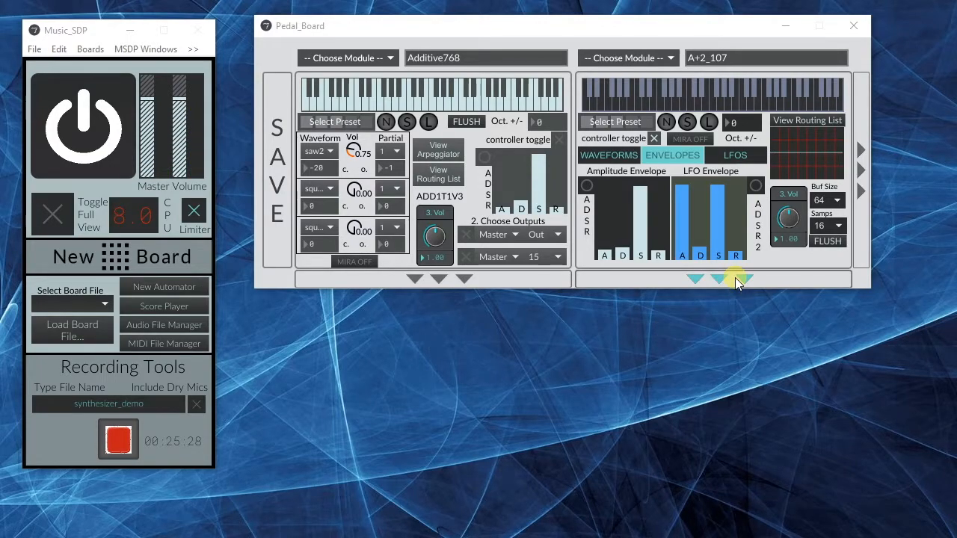
pyautogui.moveTo(679, 217); pyautogui.dragTo(679, 245)
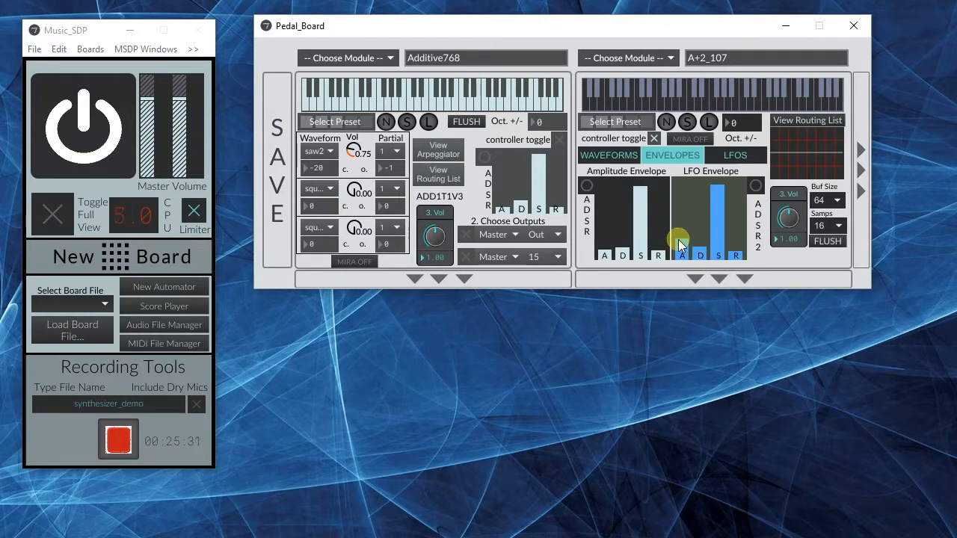
# Try the LFO envelope with zero sustain, restore its high sustain and lengthen the release of both envelopes.
pyautogui.click(718, 212)
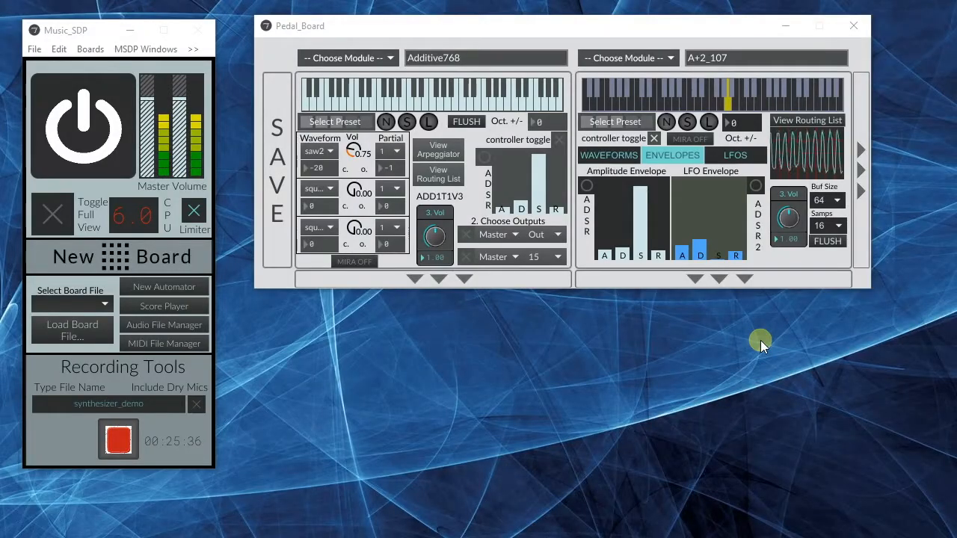
pyautogui.moveTo(702, 245)
pyautogui.mouseDown()
pyautogui.moveTo(704, 258)
pyautogui.moveTo(687, 251)
pyautogui.mouseUp()
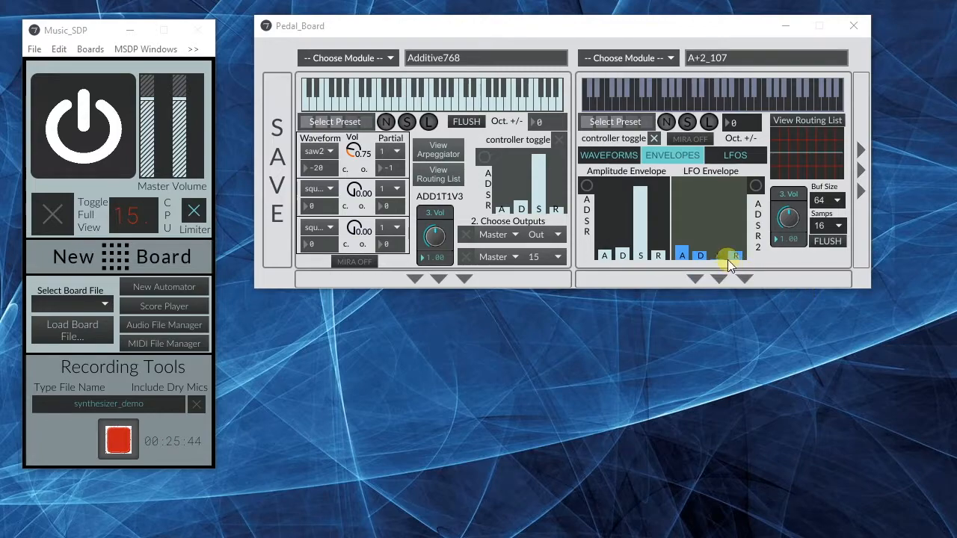
pyautogui.moveTo(734, 259)
pyautogui.mouseDown()
pyautogui.moveTo(699, 235)
pyautogui.moveTo(717, 232)
pyautogui.moveTo(718, 187)
pyautogui.moveTo(733, 229)
pyautogui.moveTo(733, 192)
pyautogui.mouseUp()
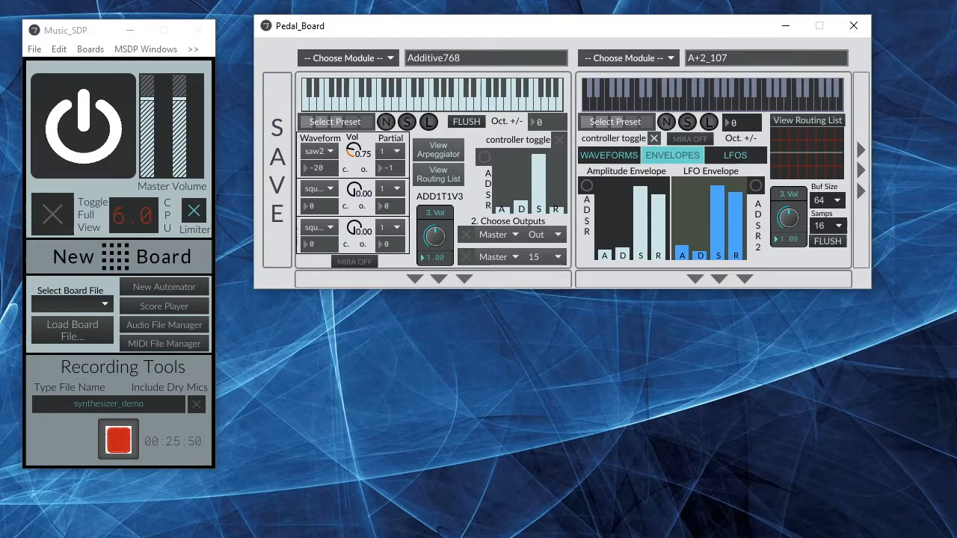
pyautogui.click(736, 234)
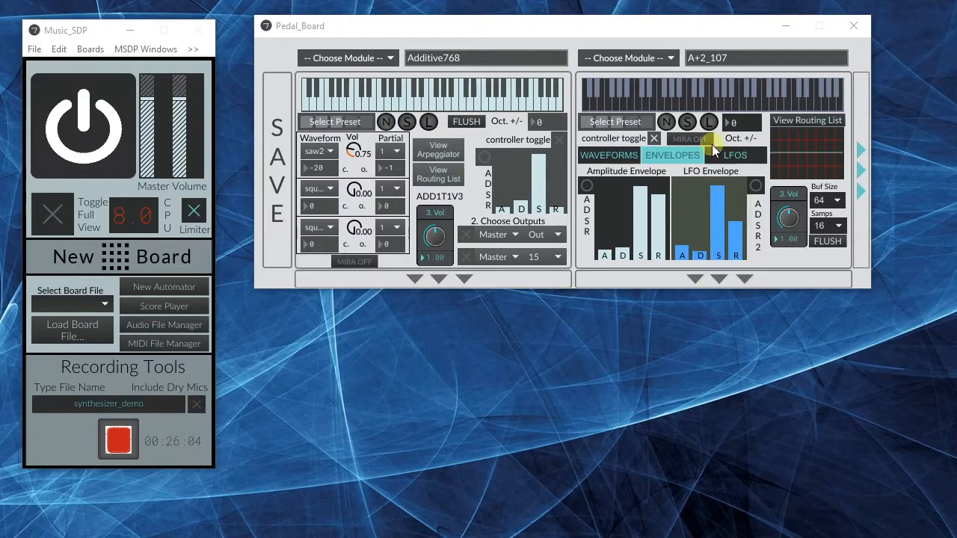
# Try other Buf Size and Samps values for A+2_107's scope, restore 64 and 16, and flush the module.
pyautogui.moveTo(714, 28); pyautogui.dragTo(713, 56)
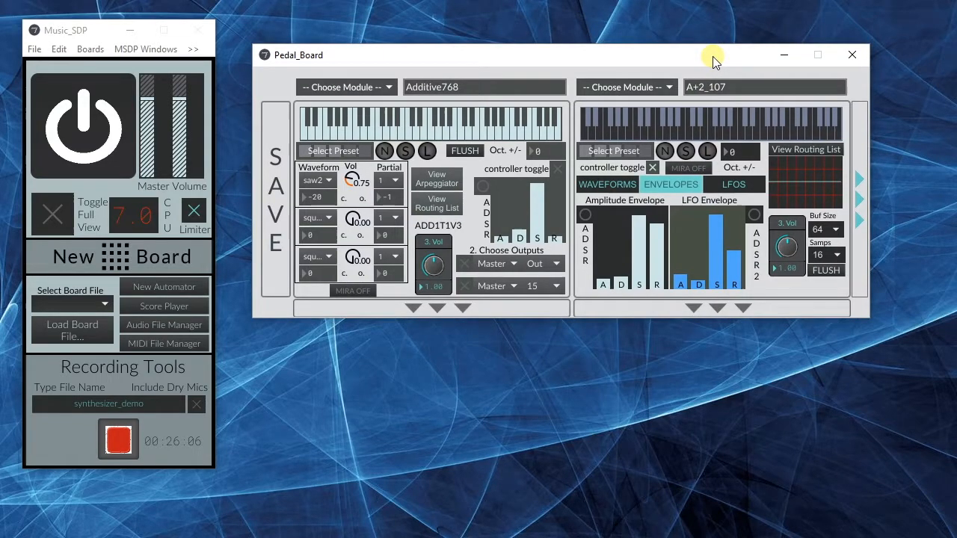
pyautogui.click(822, 236)
pyautogui.click(827, 278)
pyautogui.click(822, 230)
pyautogui.click(834, 326)
pyautogui.click(826, 255)
pyautogui.click(836, 348)
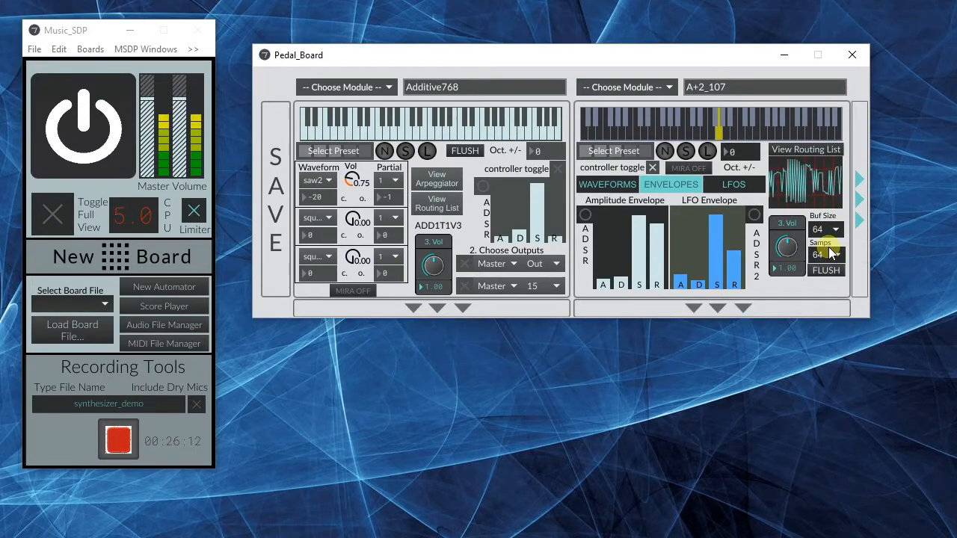
pyautogui.click(830, 254)
pyautogui.click(837, 321)
pyautogui.click(828, 255)
pyautogui.click(839, 309)
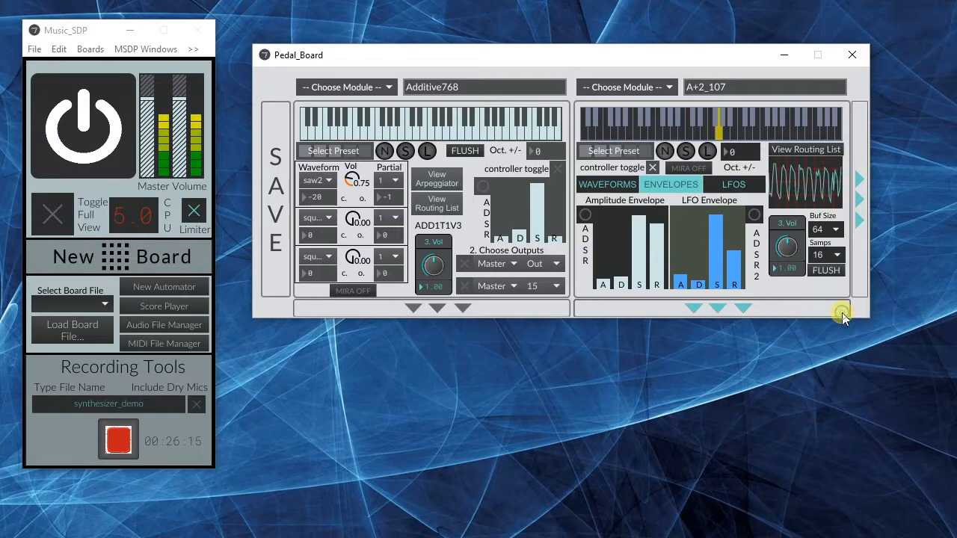
pyautogui.click(829, 271)
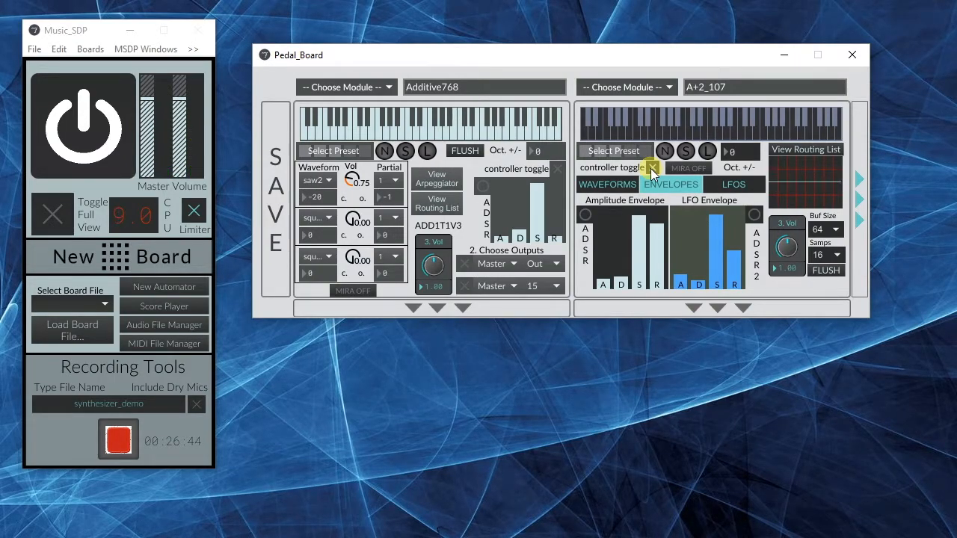
# Open A+2_107's routing list, examine its routing IDs and close the list.
pyautogui.click(798, 154)
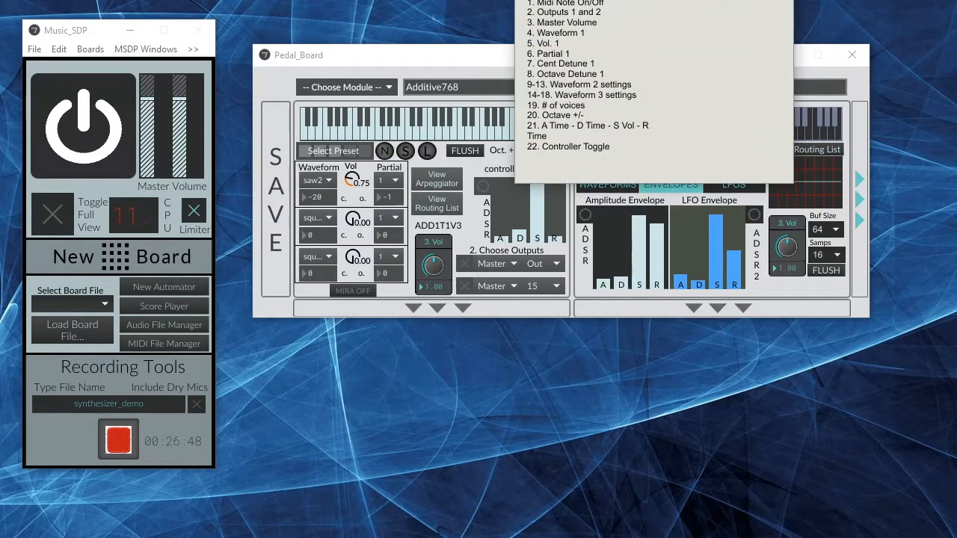
pyautogui.moveTo(797, 112); pyautogui.dragTo(772, 287)
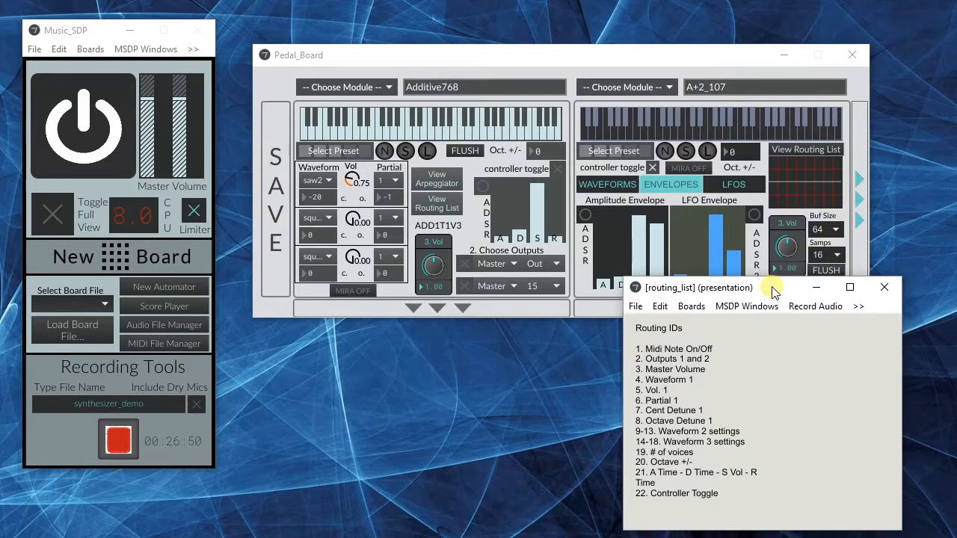
pyautogui.click(881, 289)
pyautogui.moveTo(709, 60); pyautogui.dragTo(718, 58)
pyautogui.click(701, 166)
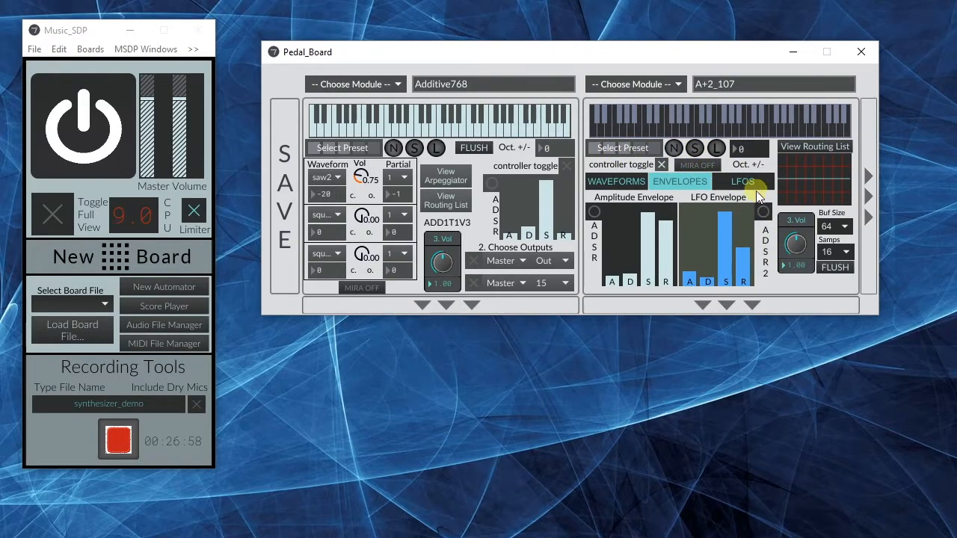
# Set A+2_107's three waveshape volumes to 0.46, 0.88 and 0.50, and the second and third waveshapes' octaves to 1.
pyautogui.click(633, 181)
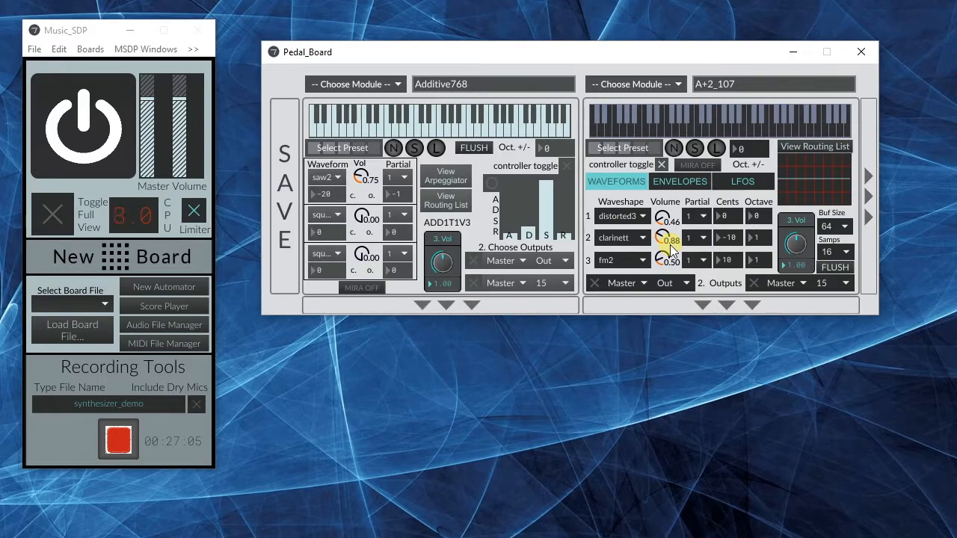
# Shorten the amplitude envelope's release and the LFO envelope's attack in A+2_107.
pyautogui.click(695, 183)
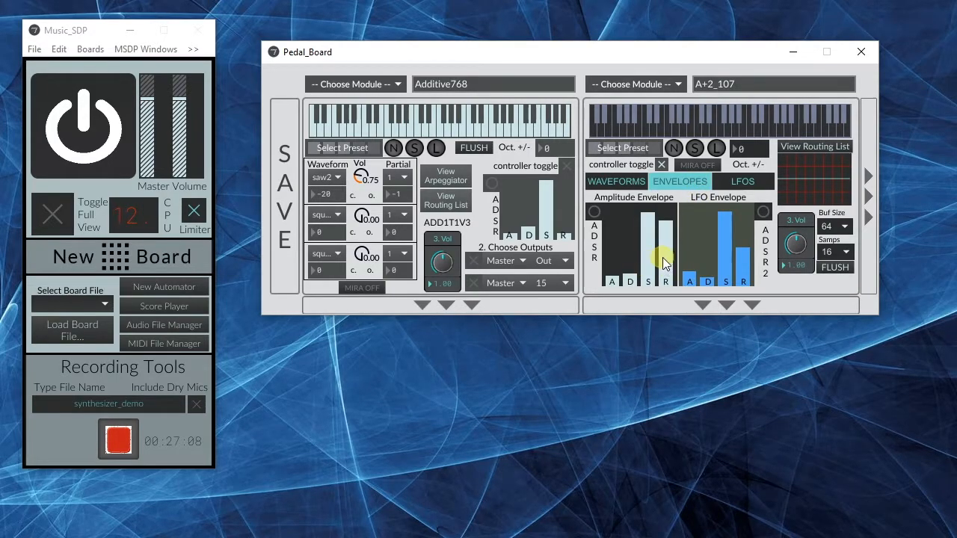
pyautogui.moveTo(664, 254); pyautogui.dragTo(666, 274)
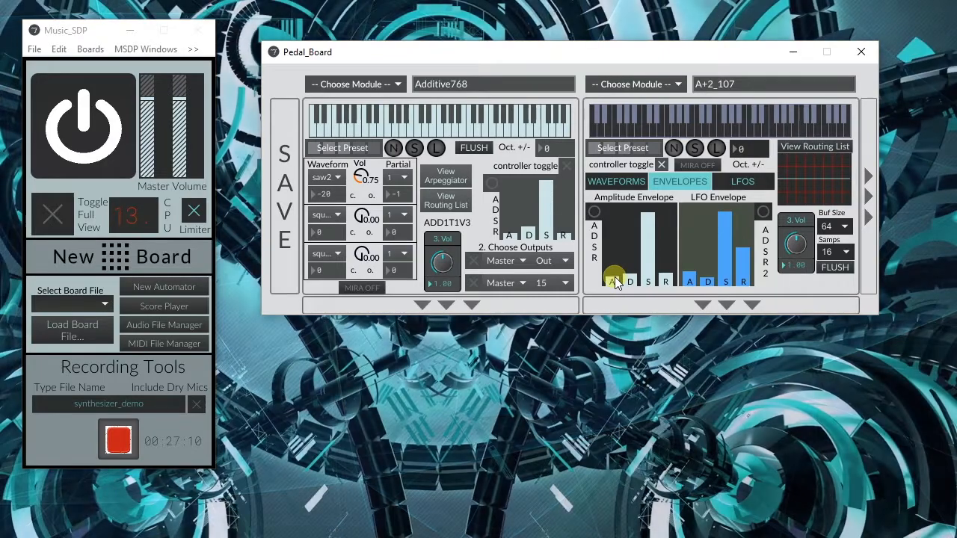
pyautogui.click(694, 278)
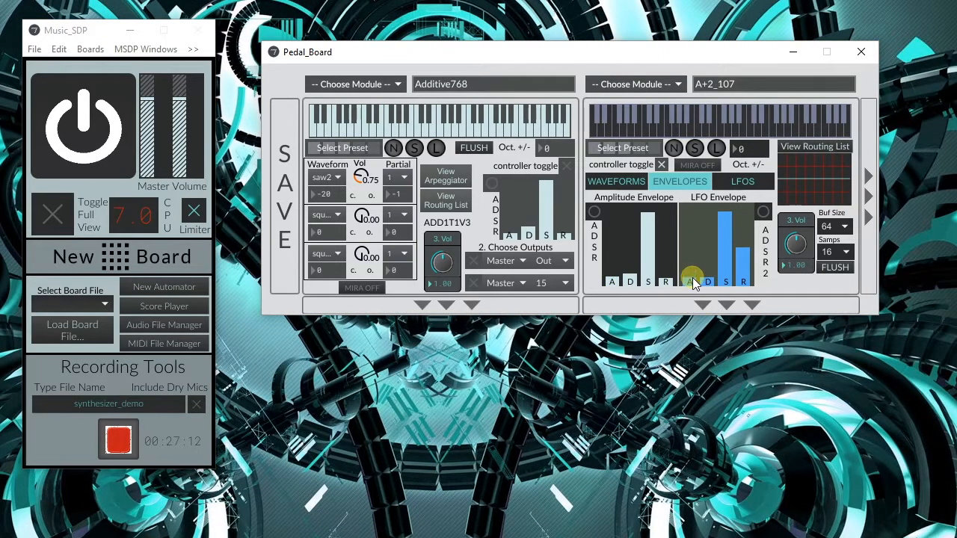
pyautogui.click(749, 235)
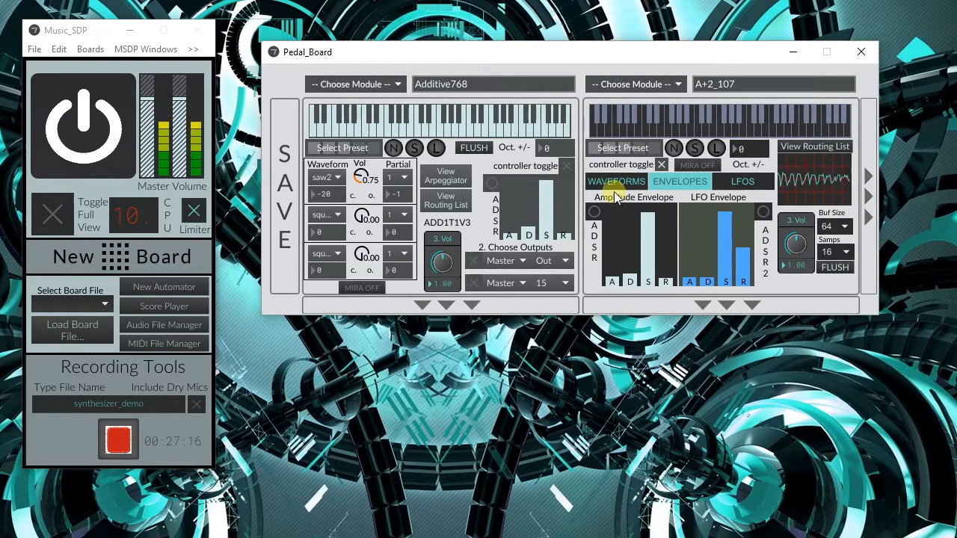
# Turn on LFO 2 with a rate of 5.007 and carrier All, and lower LFO 1's depth to 3.
pyautogui.click(743, 182)
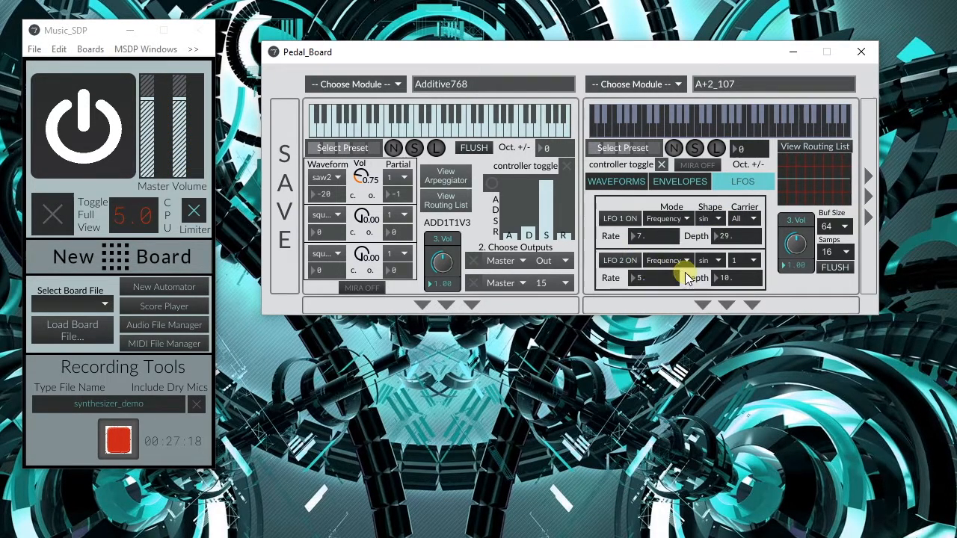
pyautogui.moveTo(722, 234); pyautogui.dragTo(723, 243)
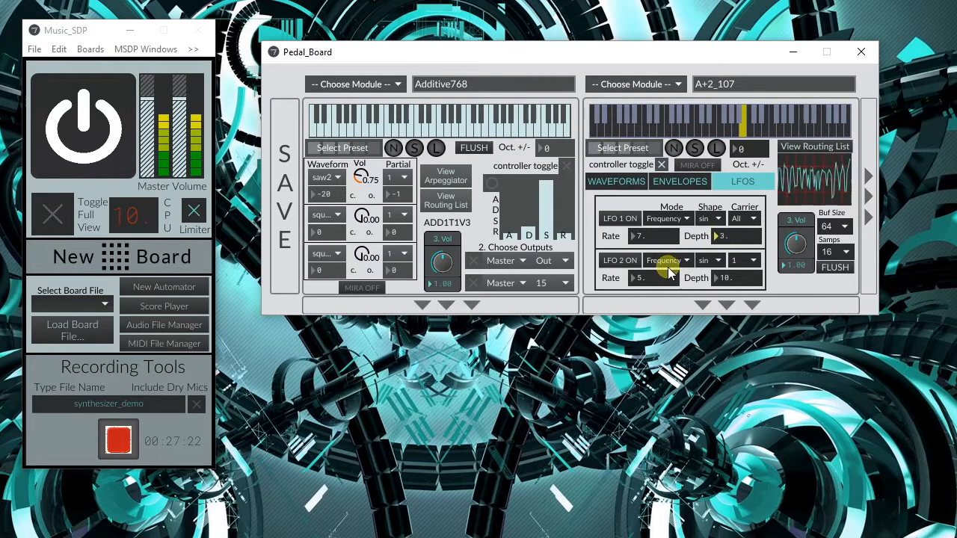
pyautogui.moveTo(657, 277); pyautogui.dragTo(651, 277)
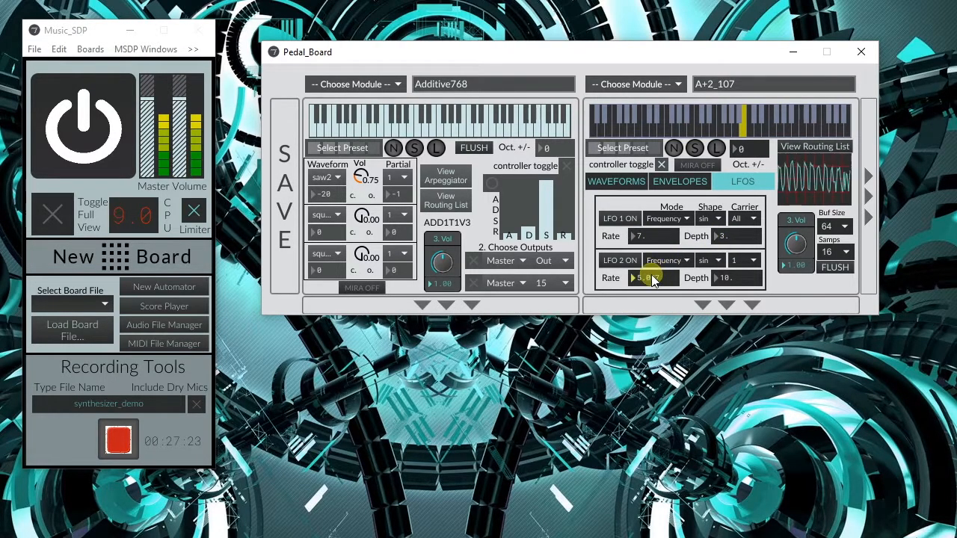
pyautogui.click(737, 260)
pyautogui.click(748, 342)
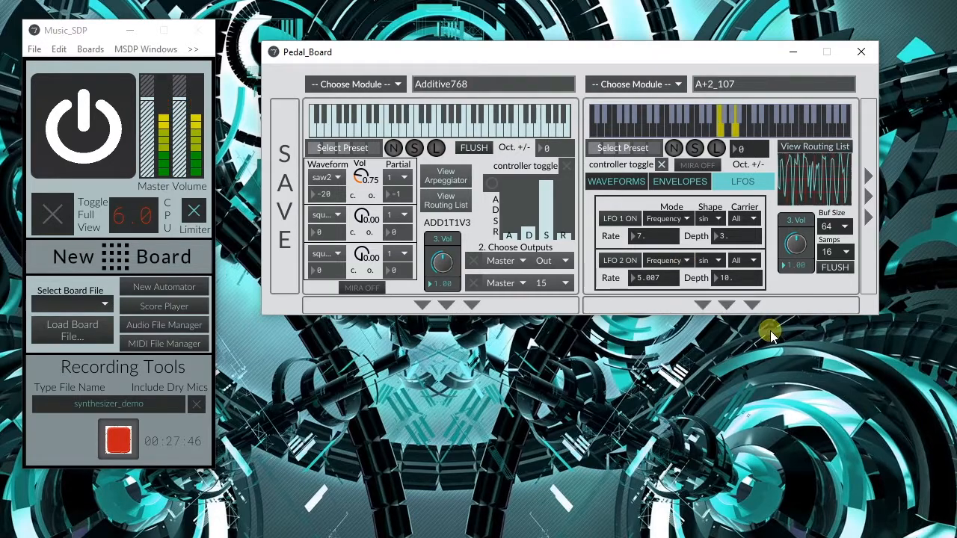
# Lower A+2_107's overall volume to 0.79.
pyautogui.moveTo(794, 245)
pyautogui.mouseDown()
pyautogui.moveTo(787, 269)
pyautogui.moveTo(795, 252)
pyautogui.mouseUp()
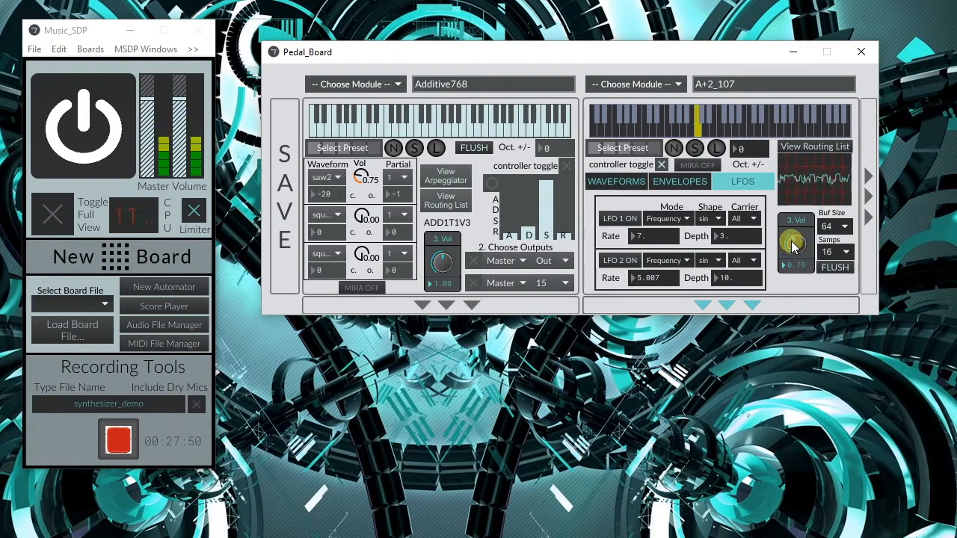